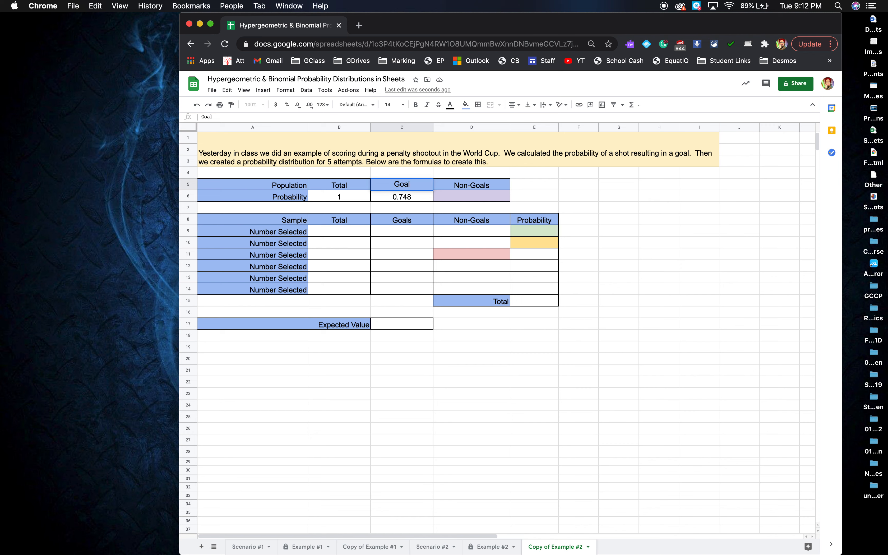
# Change the population table's header in D5 to the singular Non-Goal
pyautogui.doubleClick(492, 184)
pyautogui.press('BackSpace')
pyautogui.press('Return')
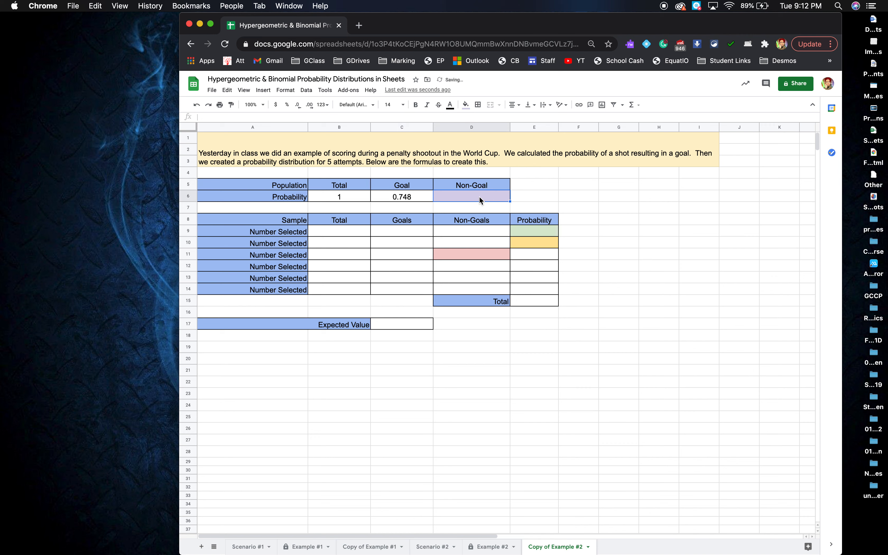
# Calculate the non-goal probability in D6 with the formula =B6-C6
pyautogui.click(413, 199)
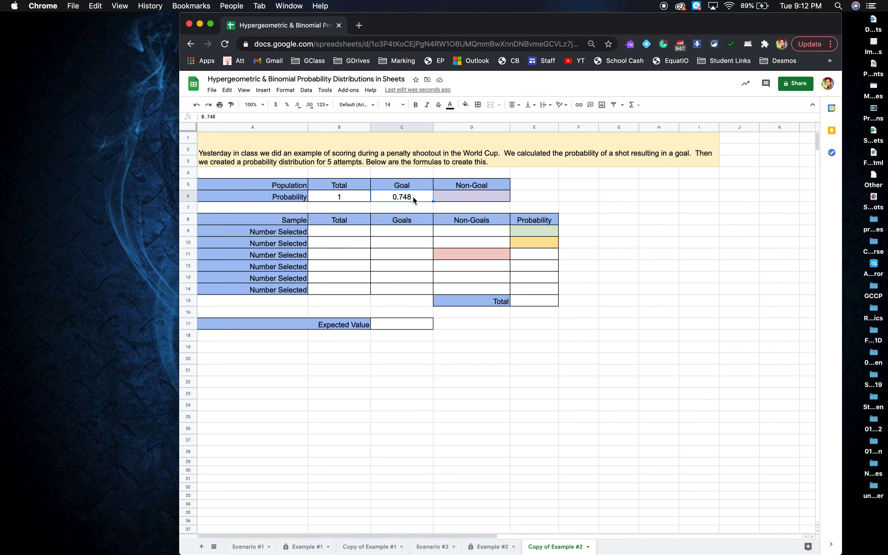
pyautogui.click(448, 196)
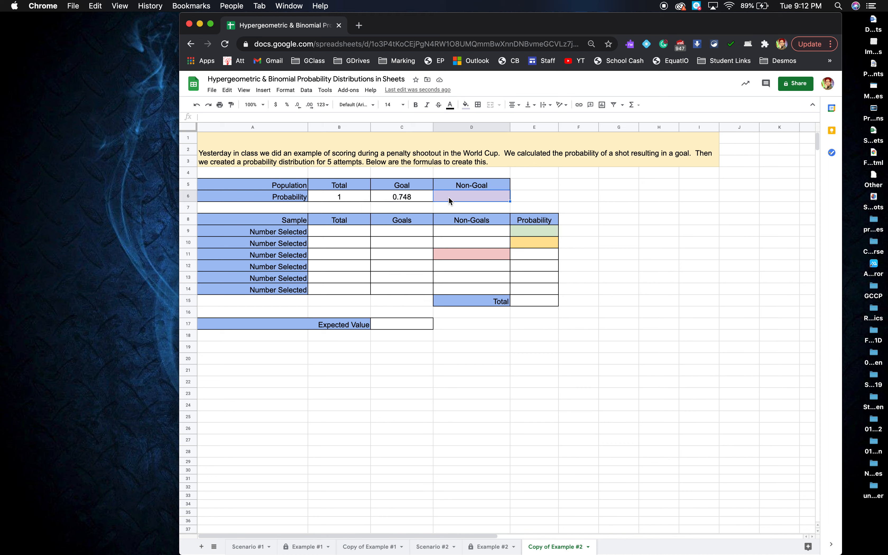
pyautogui.write('=')
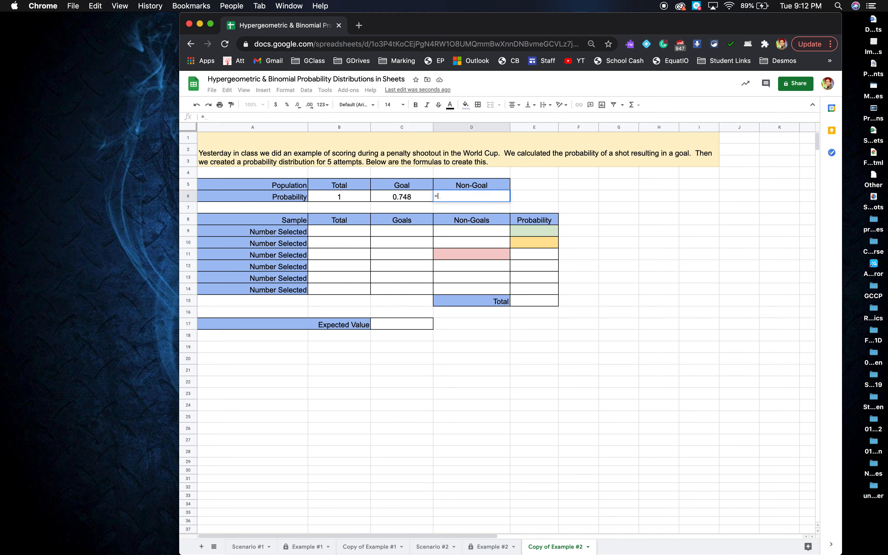
pyautogui.click(356, 197)
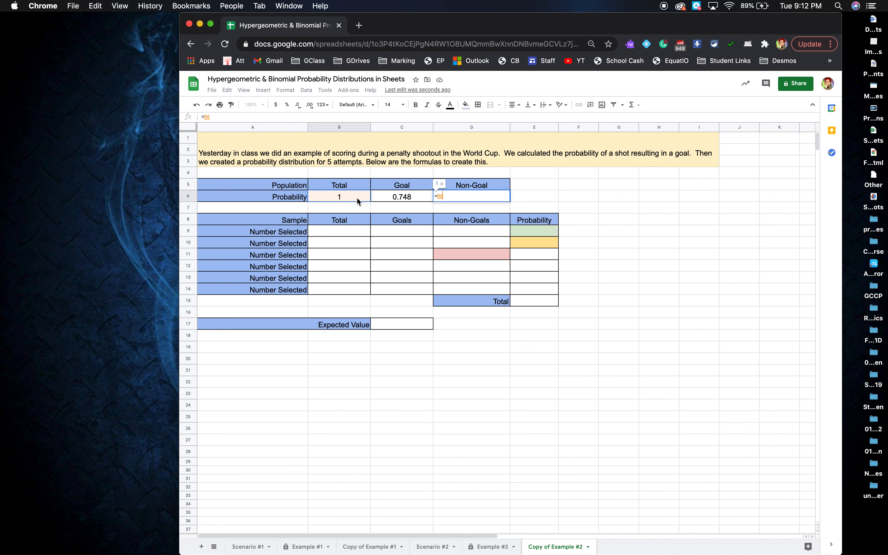
pyautogui.write('-')
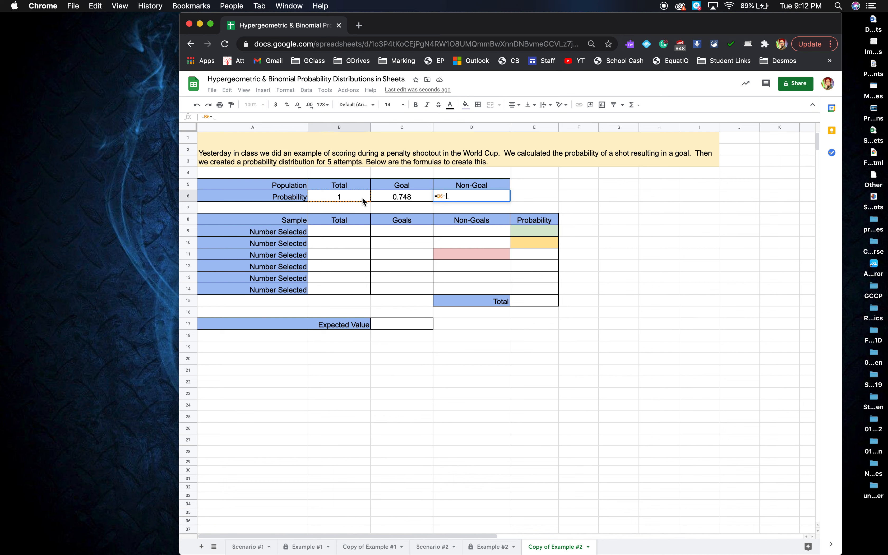
pyautogui.click(406, 201)
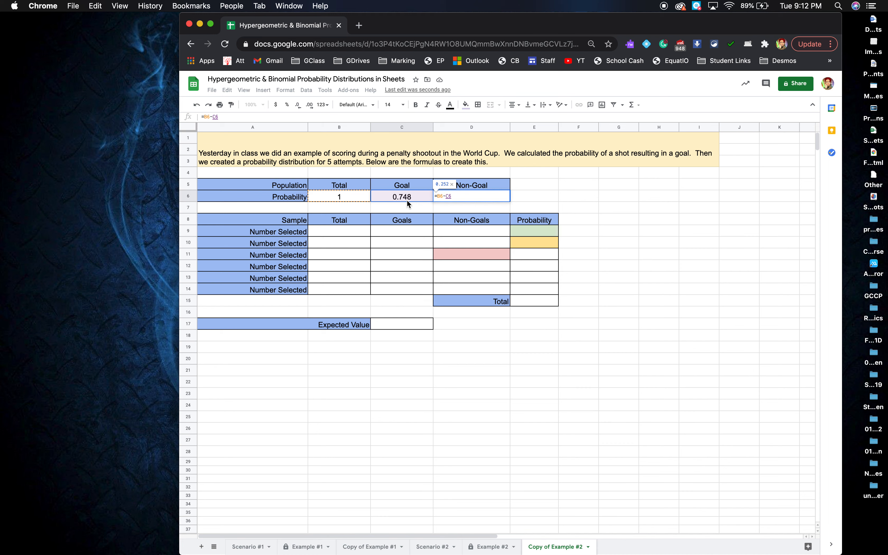
pyautogui.press('Return')
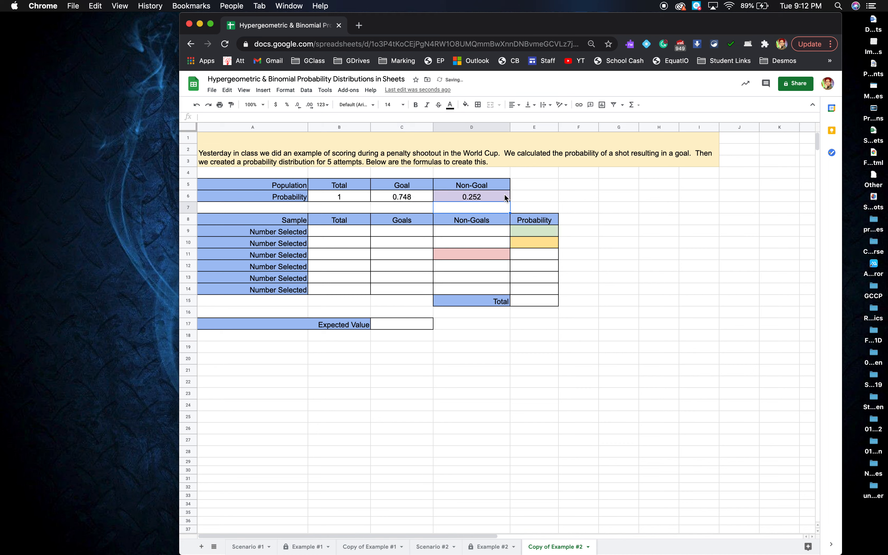
# Enter 5 as the sample total in B9, link B10 to it with =B9, and fill that formula down to B14
pyautogui.click(346, 231)
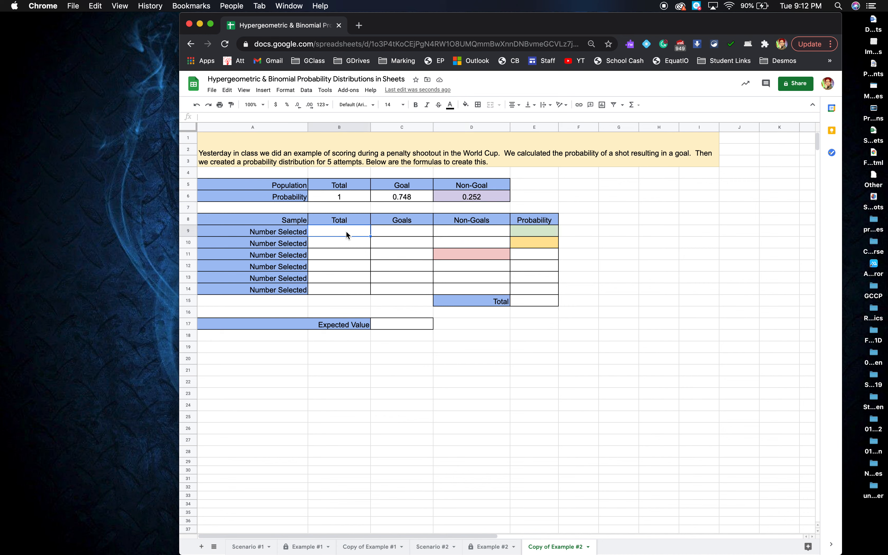
pyautogui.write('5')
pyautogui.press('Return')
pyautogui.write('=')
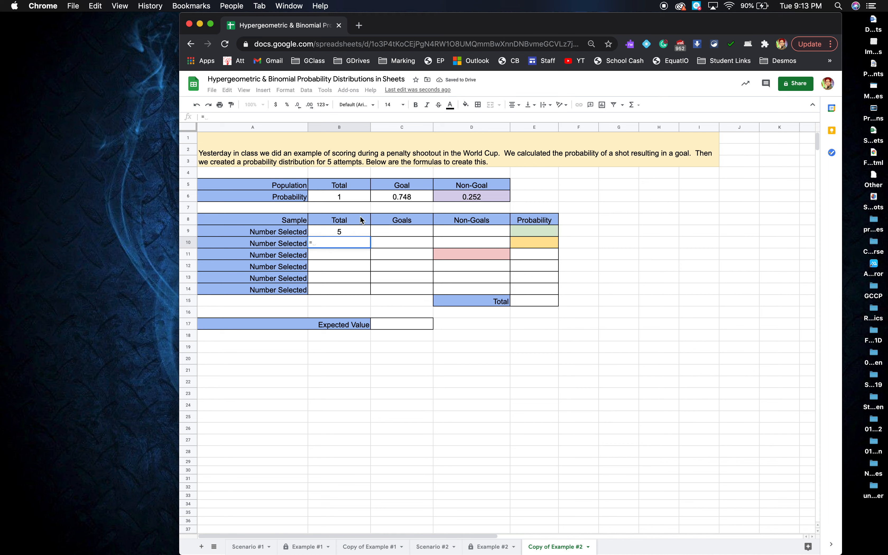
pyautogui.click(355, 230)
pyautogui.press('Return')
pyautogui.click(352, 241)
pyautogui.moveTo(370, 248); pyautogui.dragTo(364, 290)
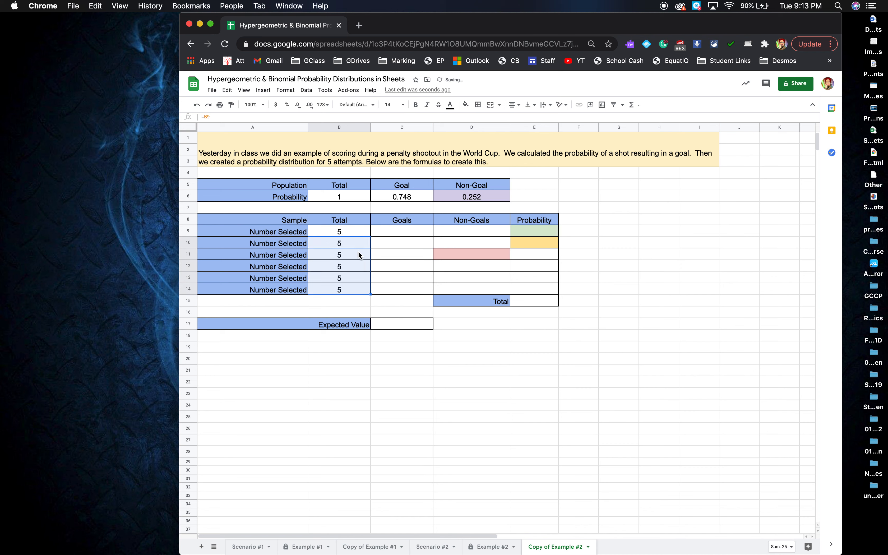
# Test the linked totals by setting B9 to 10, and restore it to 5
pyautogui.click(352, 228)
pyautogui.write('10')
pyautogui.press('Return')
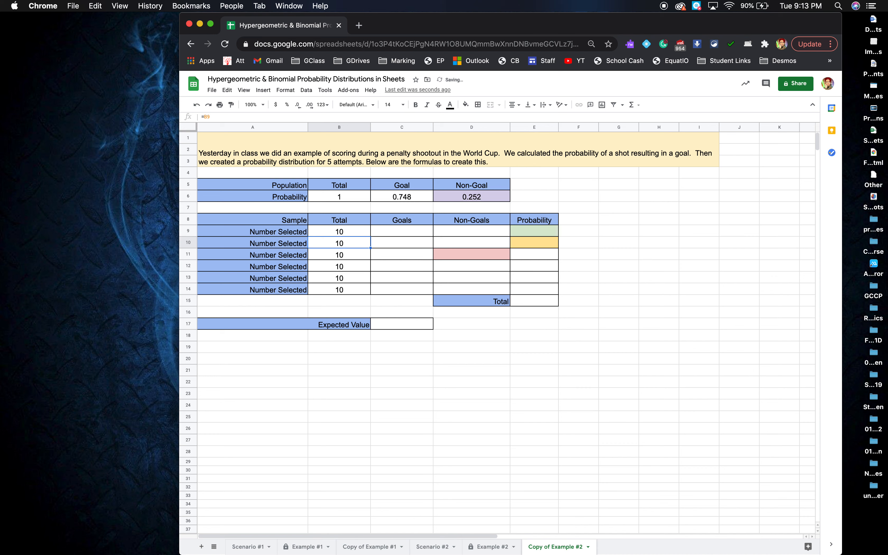
pyautogui.click(353, 229)
pyautogui.write('5')
pyautogui.press('Return')
# Enter the goal counts 0, 1, 2, 3, 4 and 5 in cells C9 through C14
pyautogui.click(385, 229)
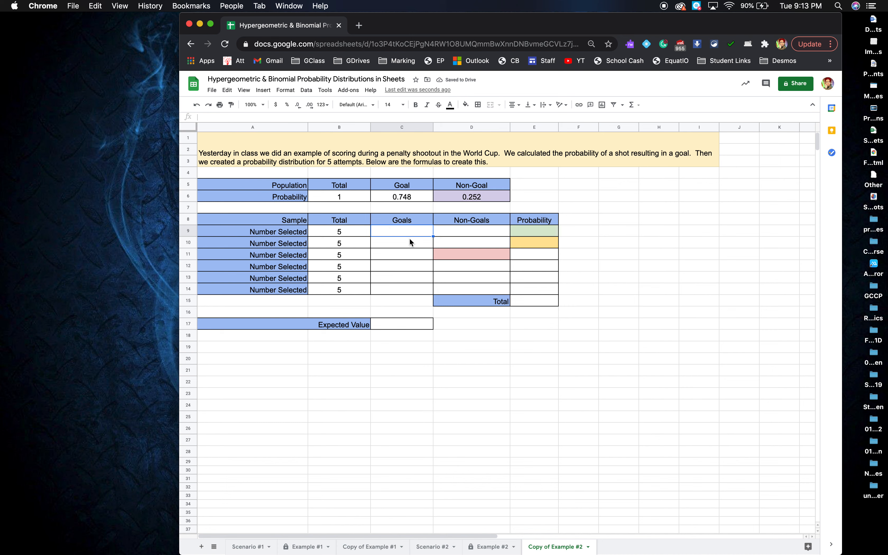
pyautogui.write('0')
pyautogui.press('Return')
pyautogui.write('1')
pyautogui.press('Return')
pyautogui.write('2')
pyautogui.press('Return')
pyautogui.write('3')
pyautogui.press('Return')
pyautogui.write('4')
pyautogui.press('Return')
pyautogui.write('5')
pyautogui.press('Return')
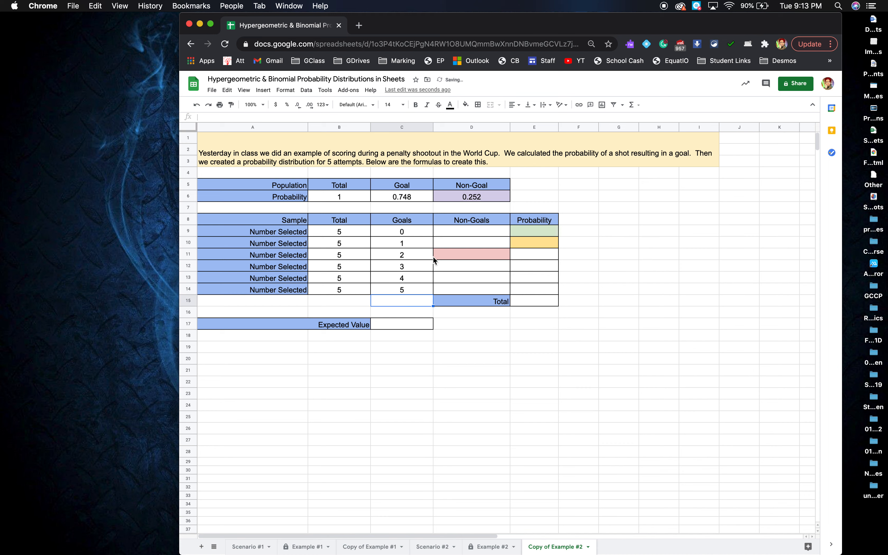
# Calculate the sample's non-goals in D9 with =B9-C9 and fill the formula down to D14
pyautogui.click(463, 231)
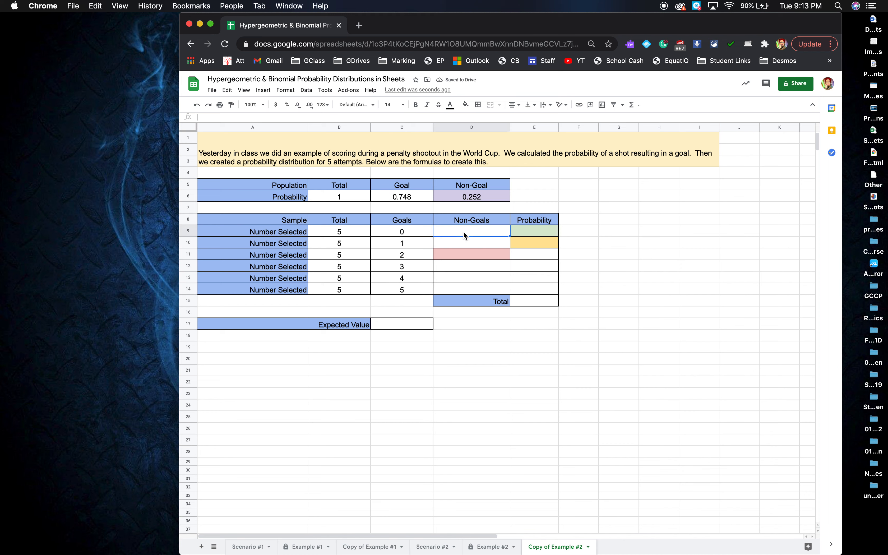
pyautogui.write('=')
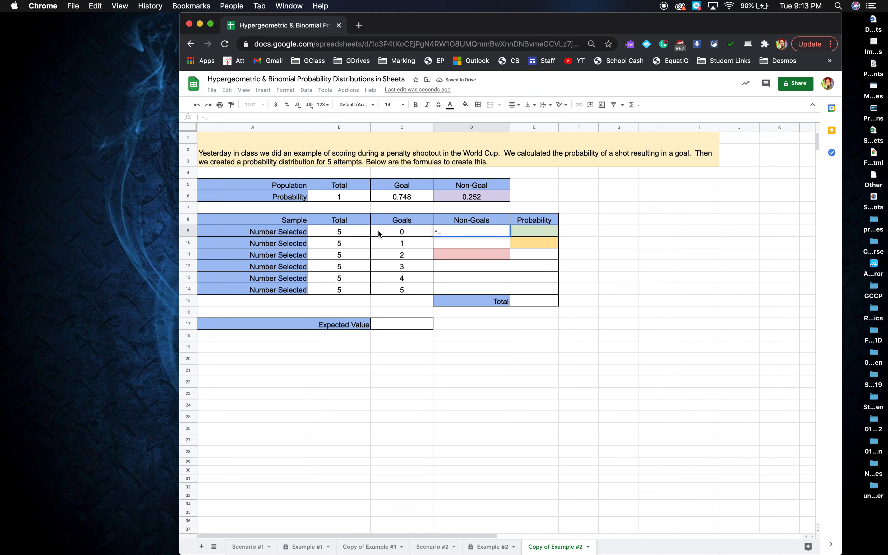
pyautogui.press('Left')
pyautogui.press('Left')
pyautogui.write('-')
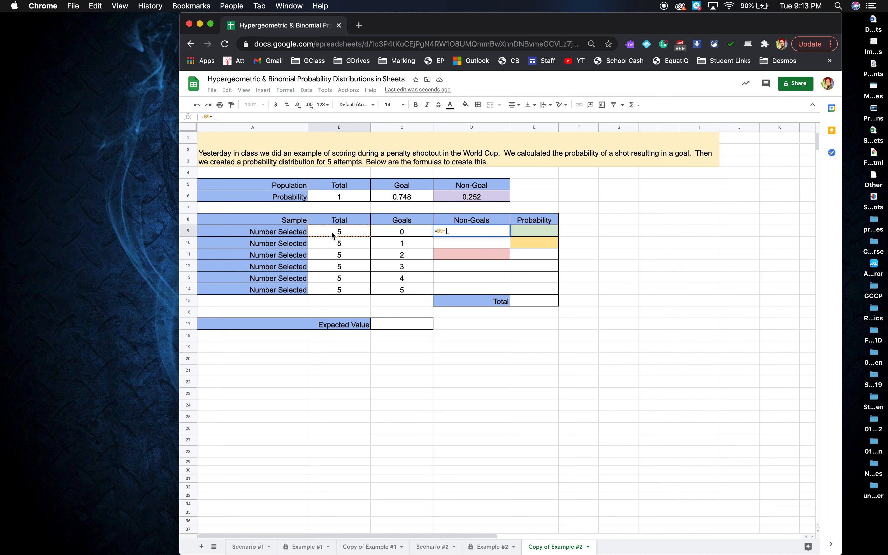
pyautogui.click(407, 230)
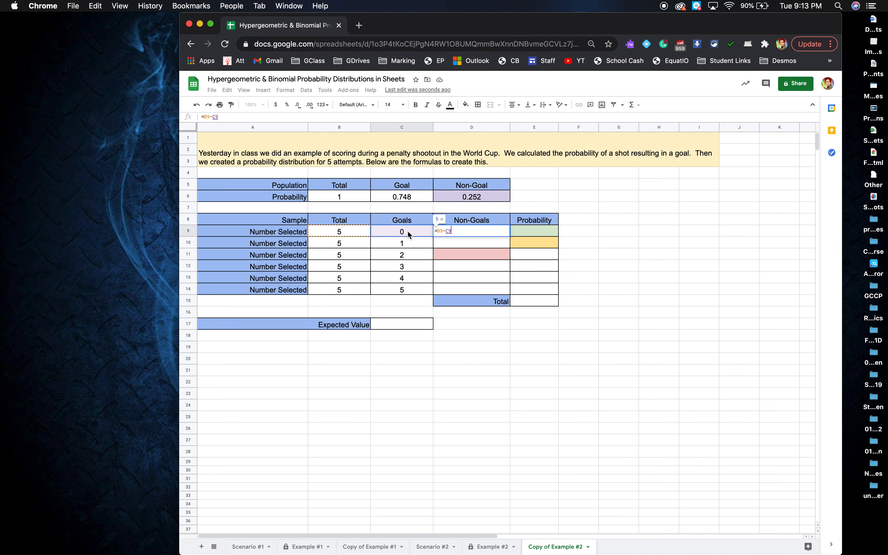
pyautogui.press('Return')
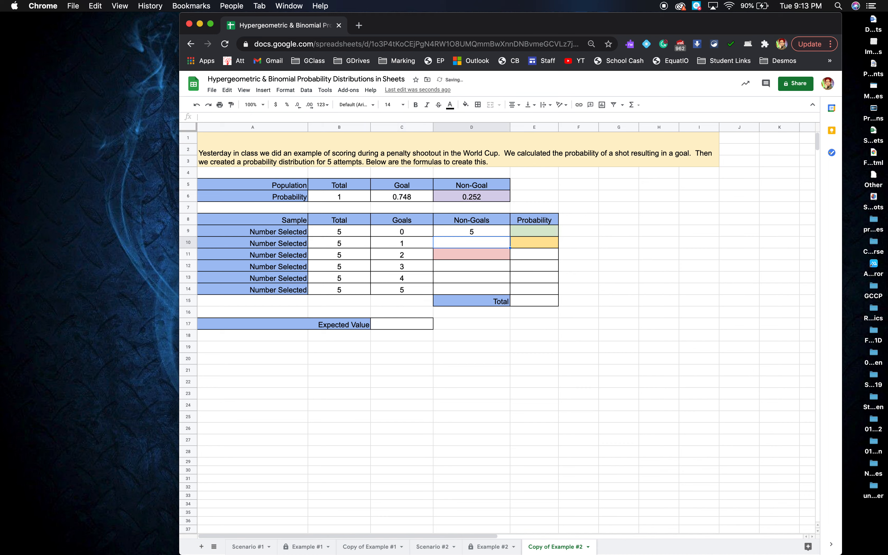
pyautogui.click(484, 230)
pyautogui.moveTo(506, 234); pyautogui.dragTo(506, 293)
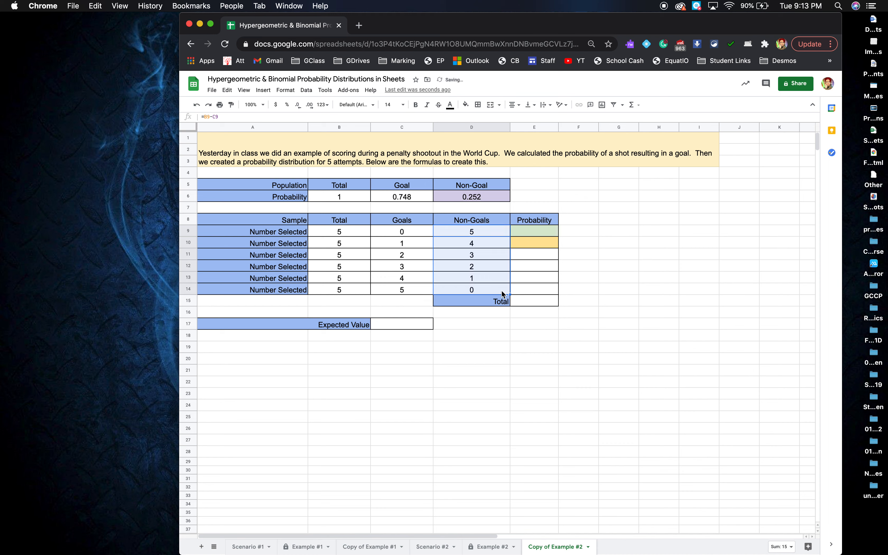
# Start the binomial probability formula in E9 with the combinations term =combin(B9,C9)
pyautogui.click(521, 230)
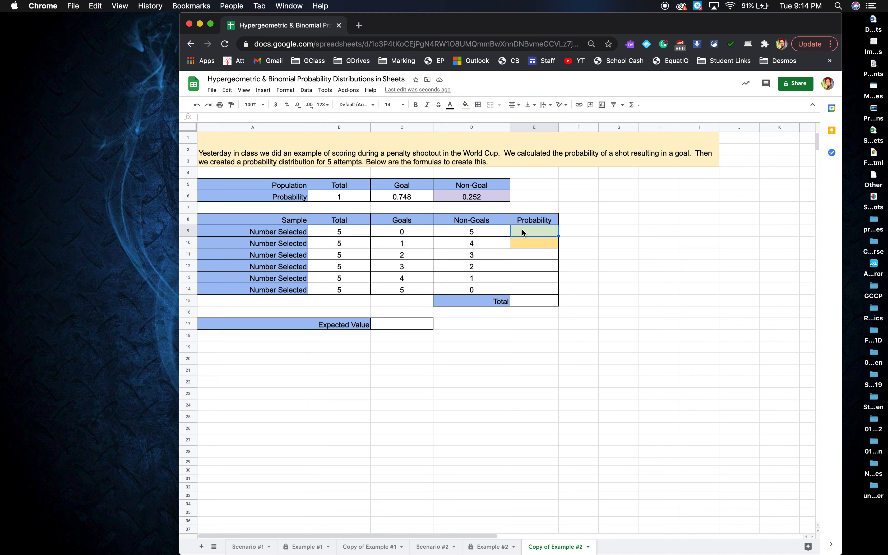
pyautogui.write('=')
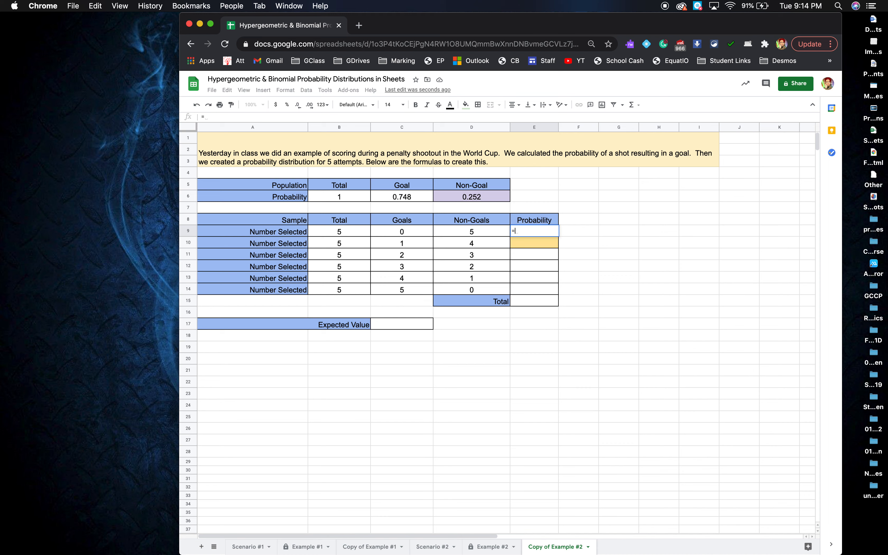
pyautogui.write('c')
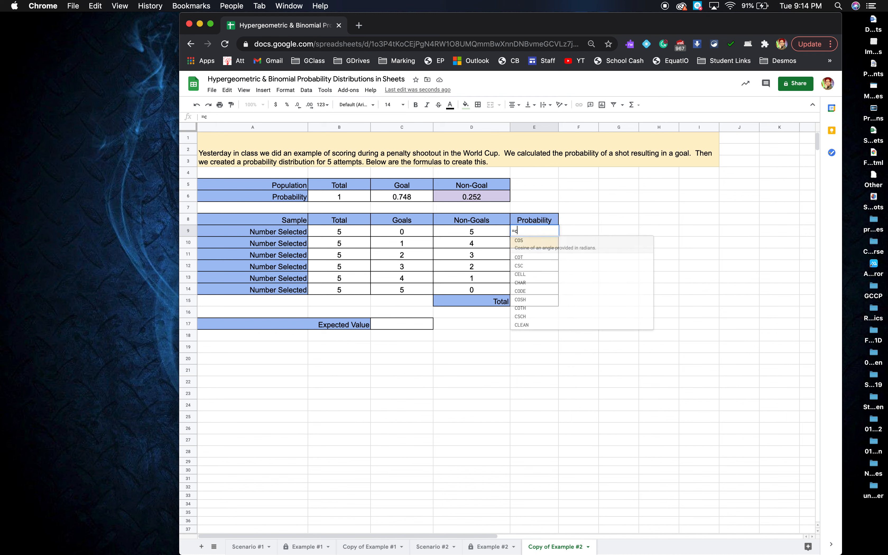
pyautogui.write('ombin(')
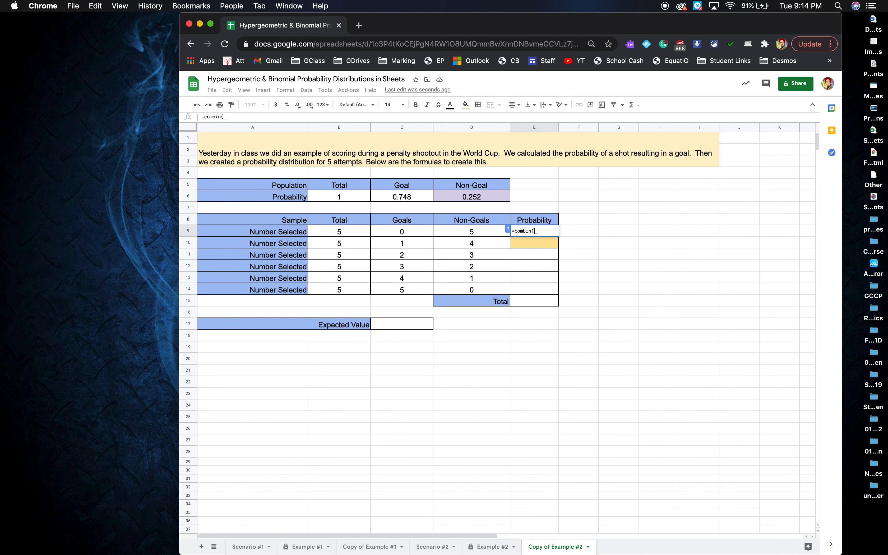
pyautogui.click(357, 228)
pyautogui.write(',')
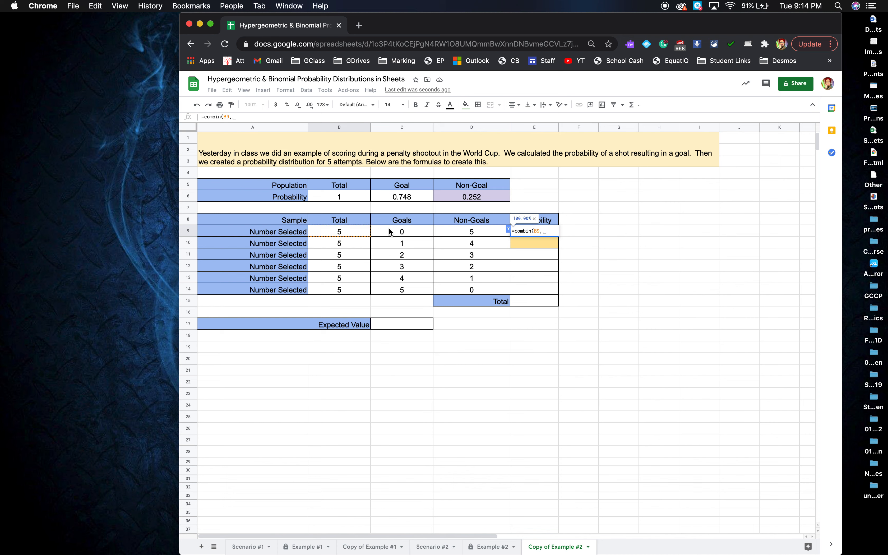
pyautogui.click(401, 232)
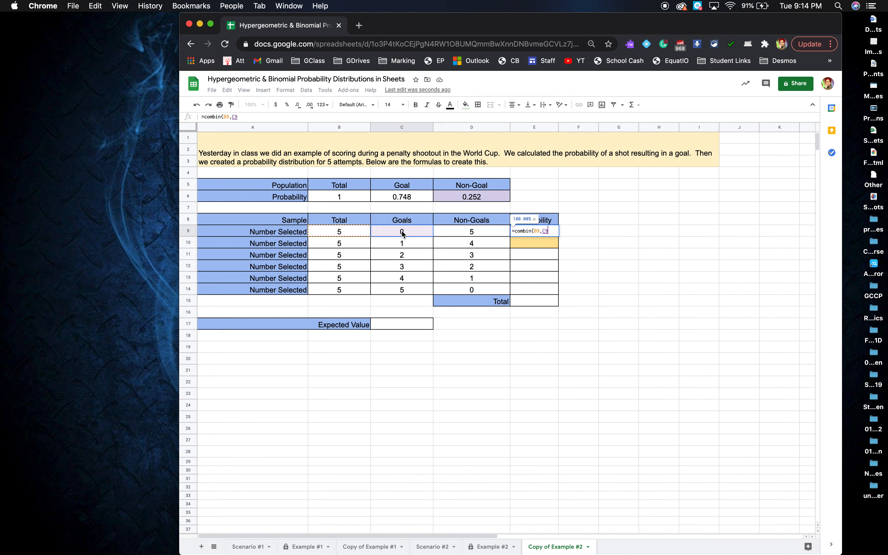
pyautogui.write(')')
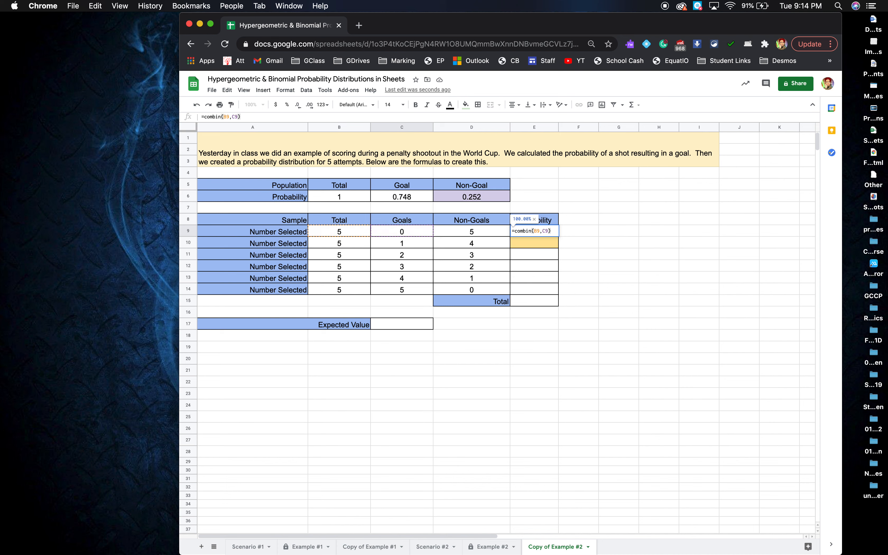
pyautogui.write('*')
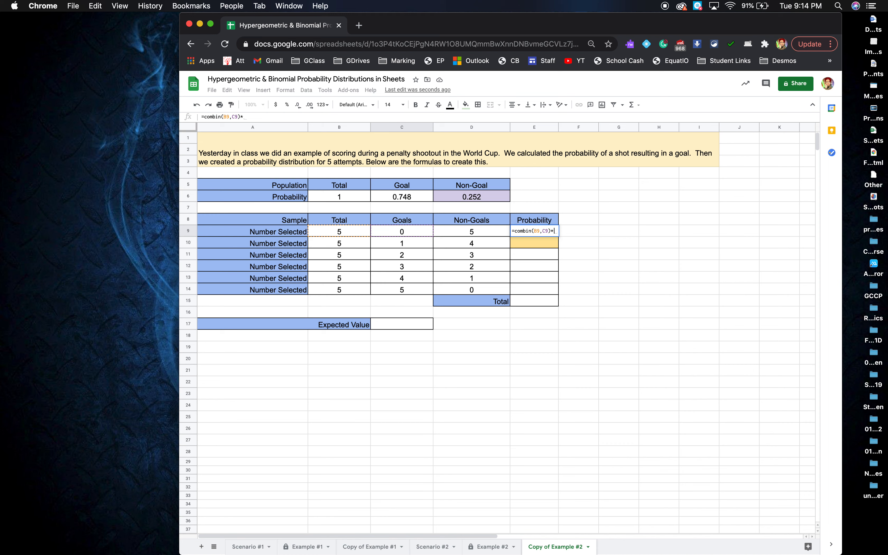
pyautogui.write('(')
# Multiply the combinations term in E9 by the goal probability raised to the number of goals, *(C6)^C9
pyautogui.click(409, 197)
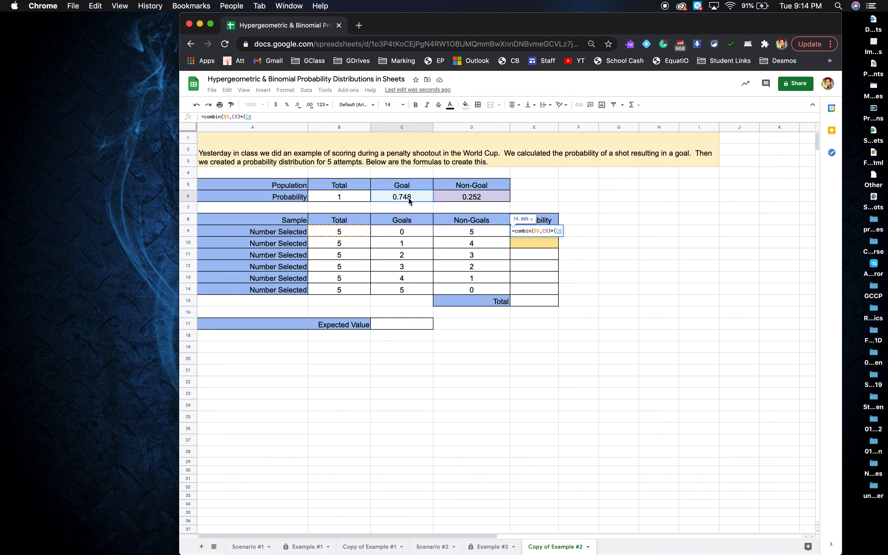
pyautogui.write(')')
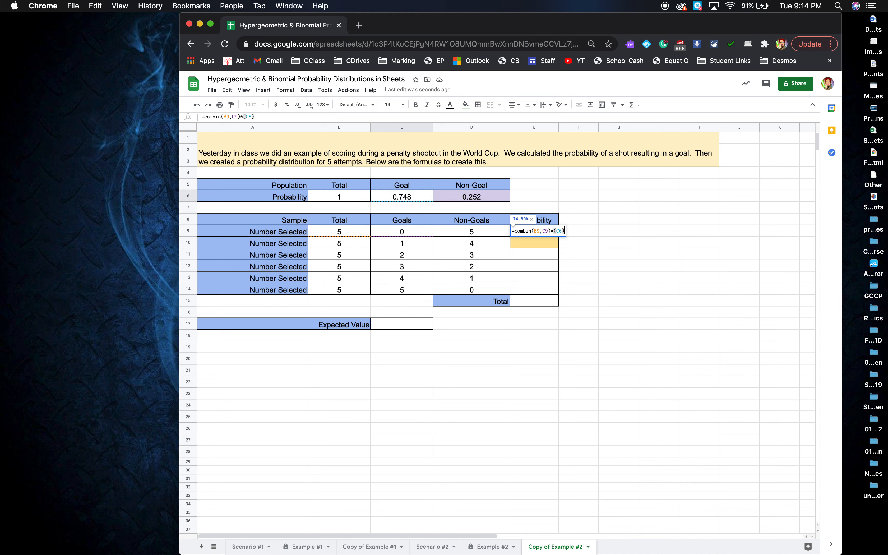
pyautogui.write('^')
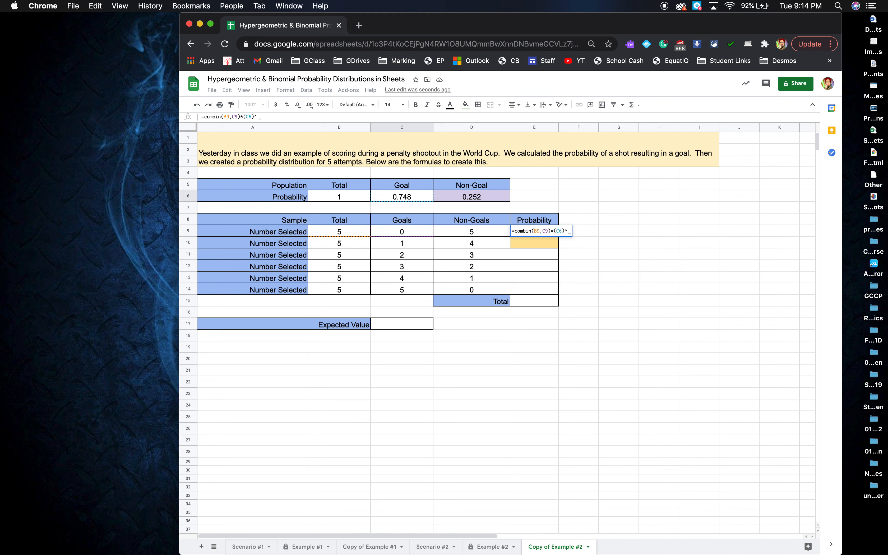
pyautogui.click(413, 233)
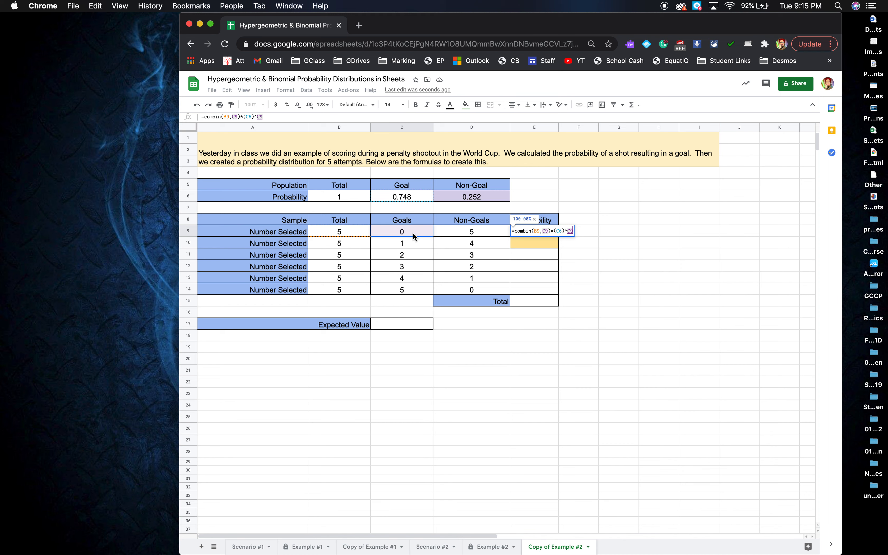
# Complete the E9 formula by multiplying by the non-goal probability raised to the number of non-goals, *(D6)^D9
pyautogui.write('*')
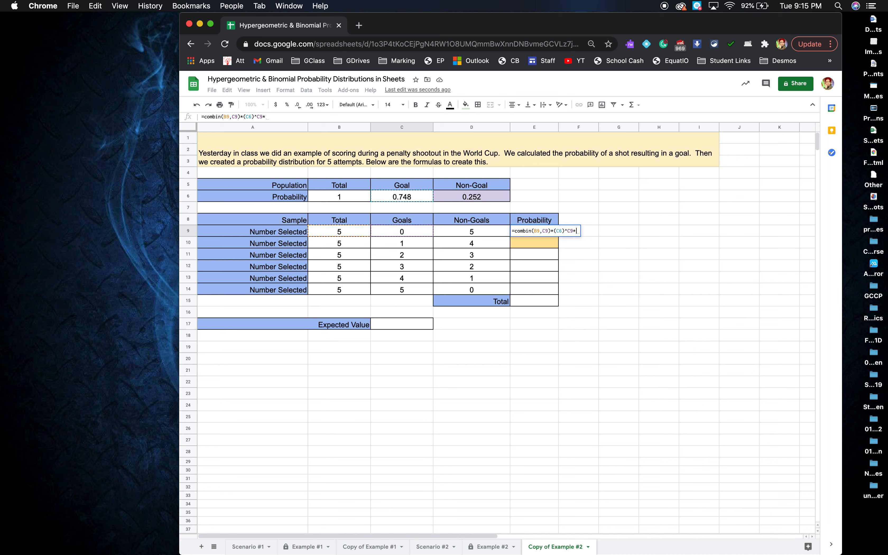
pyautogui.click(465, 201)
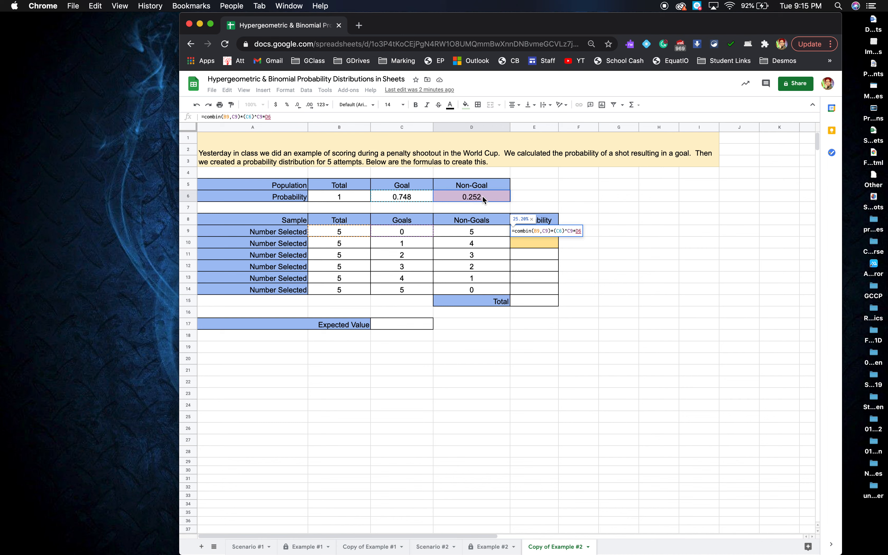
pyautogui.write('^')
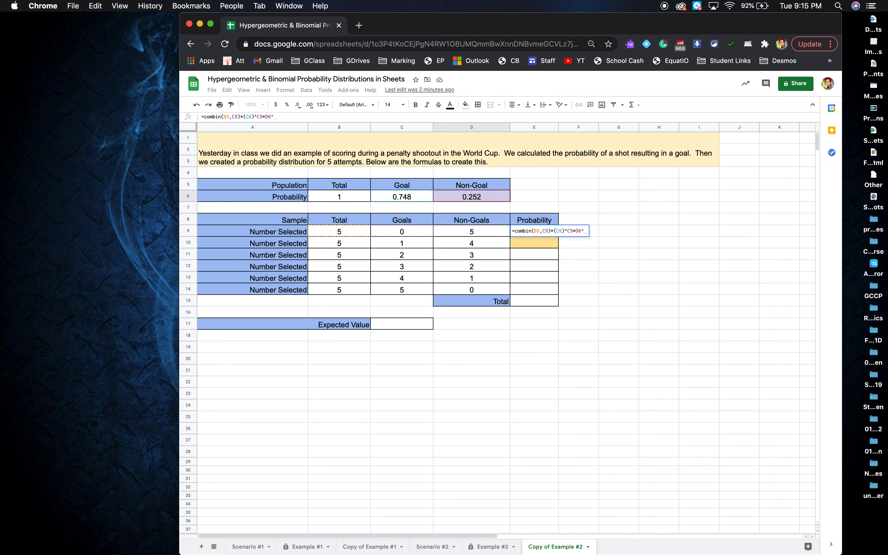
pyautogui.click(485, 234)
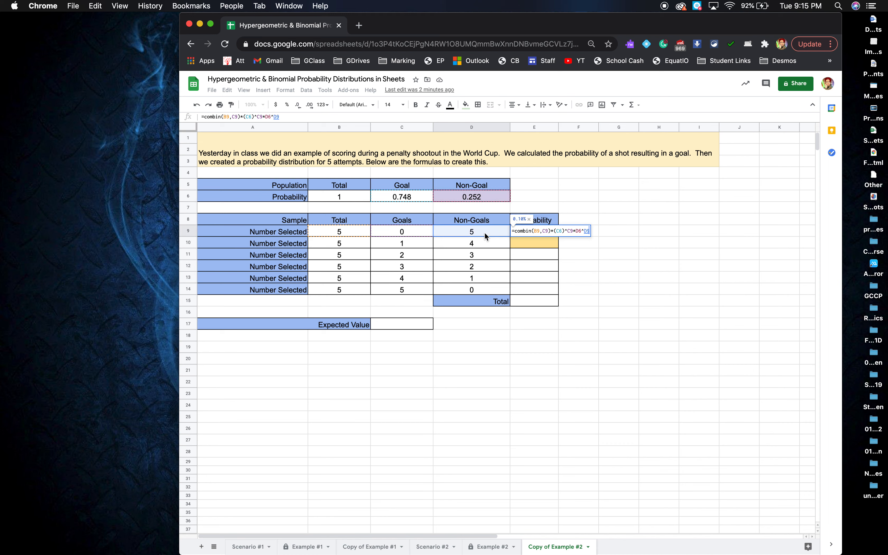
pyautogui.click(575, 232)
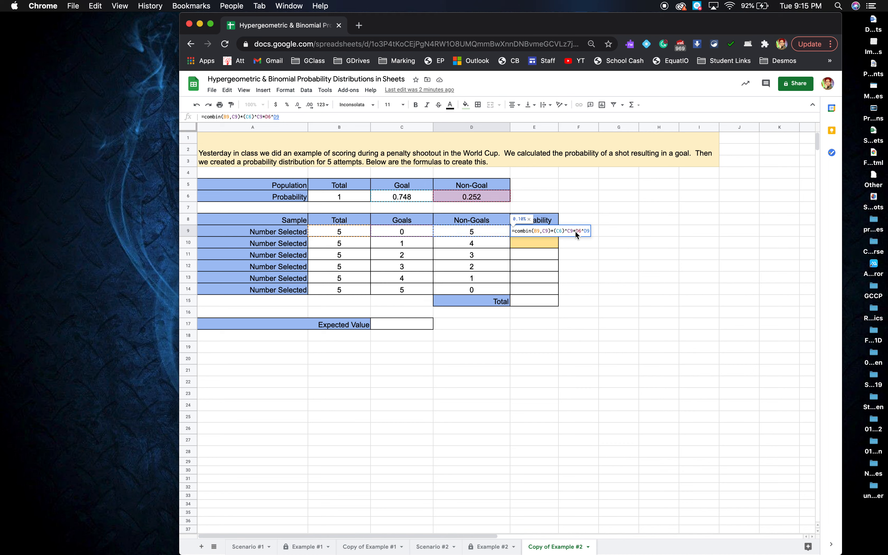
pyautogui.write('(C6)')
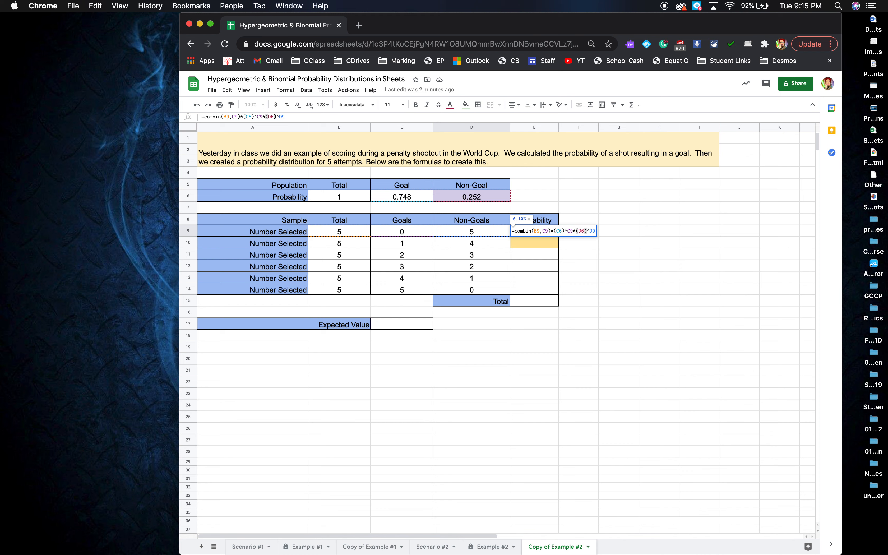
pyautogui.press('Return')
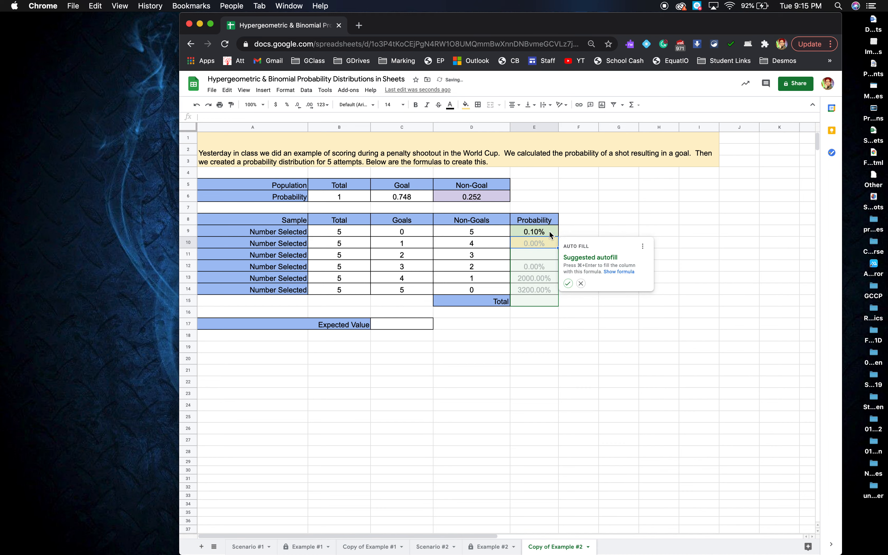
# Autofill the probability formula down column E and check which cells the formula in E10 references
pyautogui.click(567, 284)
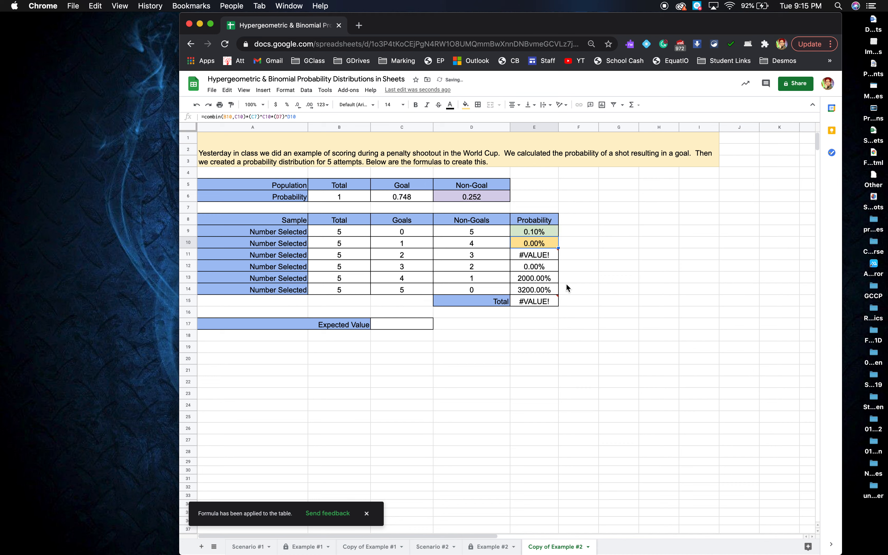
pyautogui.click(548, 247)
pyautogui.doubleClick(547, 247)
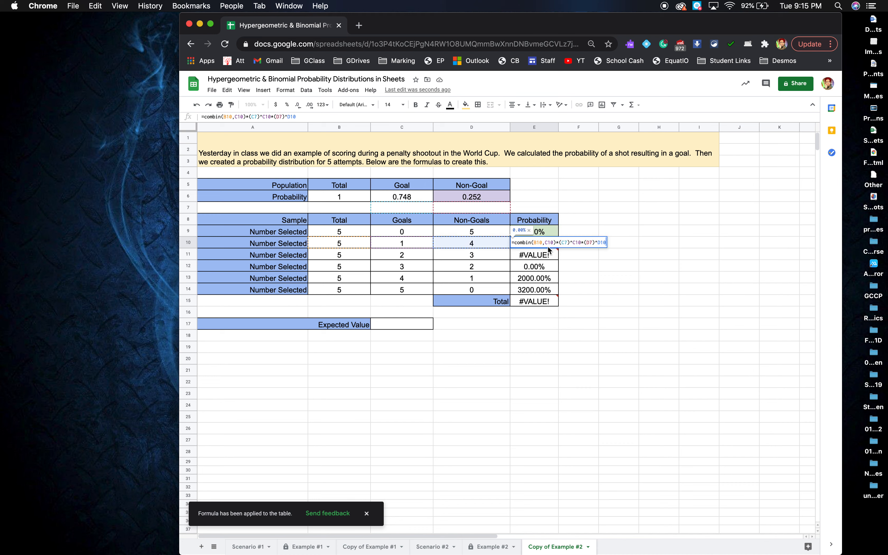
pyautogui.click(538, 243)
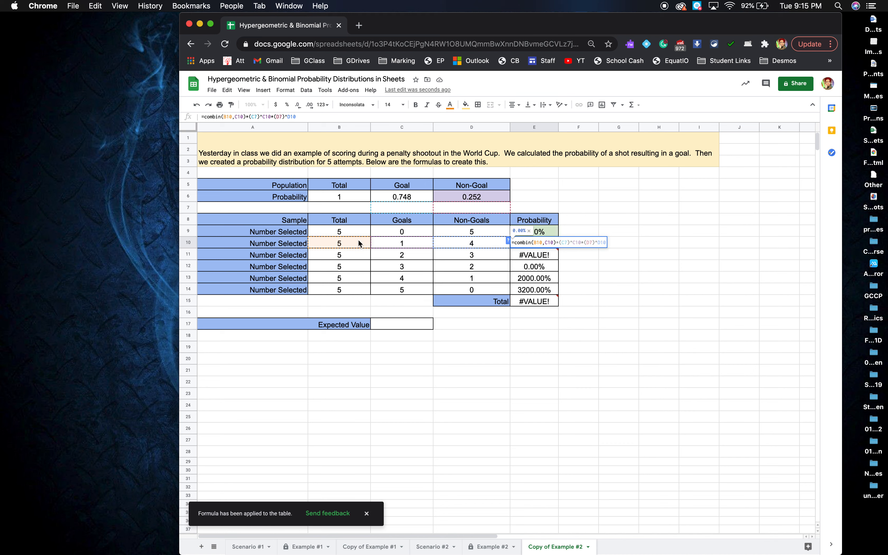
pyautogui.click(550, 243)
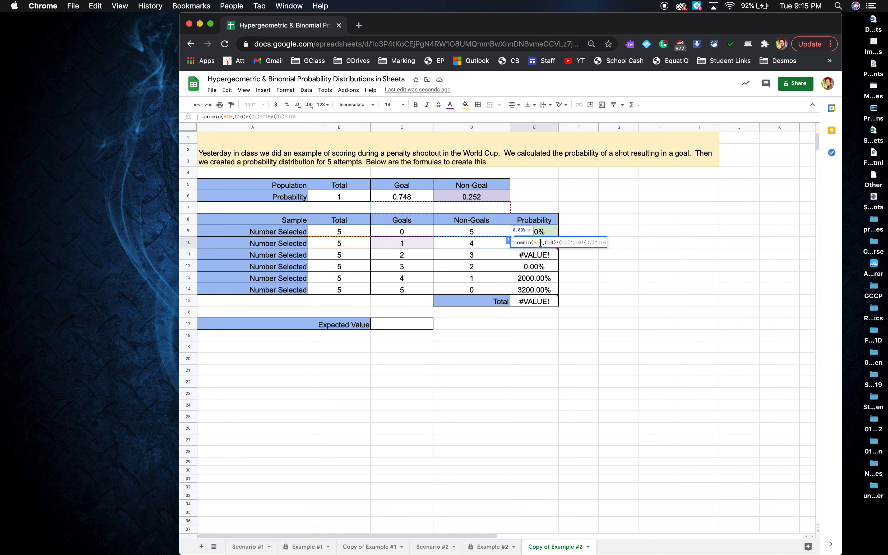
pyautogui.click(563, 242)
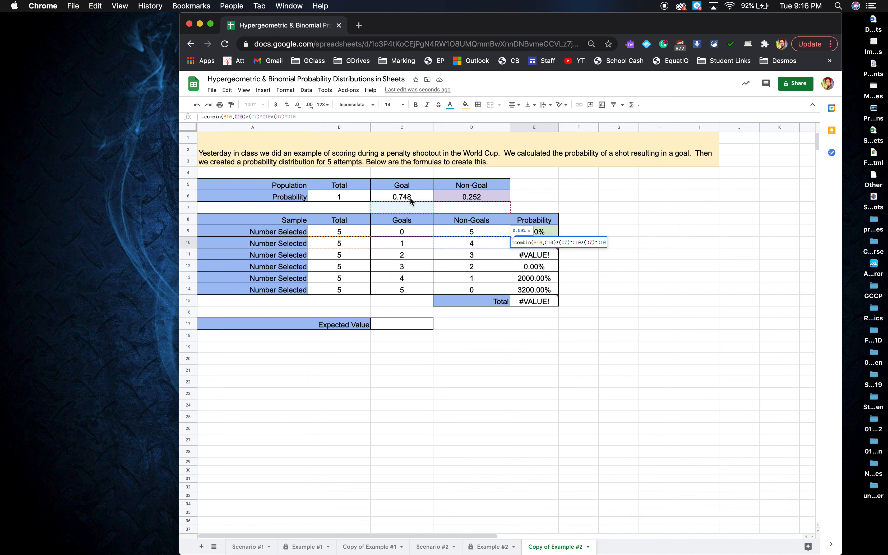
pyautogui.press('Return')
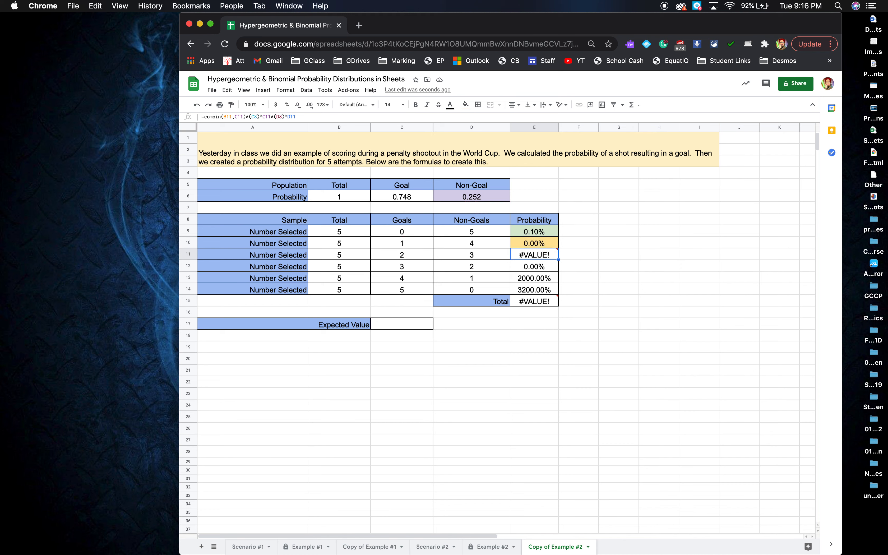
# Lock the population row references in the E9 formula as C$6 and D$6, and fill it down to E14
pyautogui.click(537, 232)
pyautogui.doubleClick(537, 233)
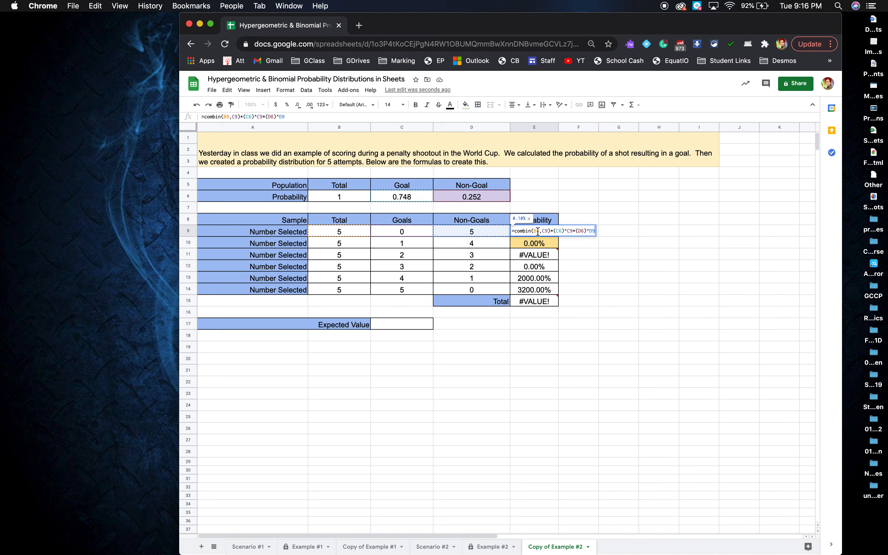
pyautogui.click(560, 232)
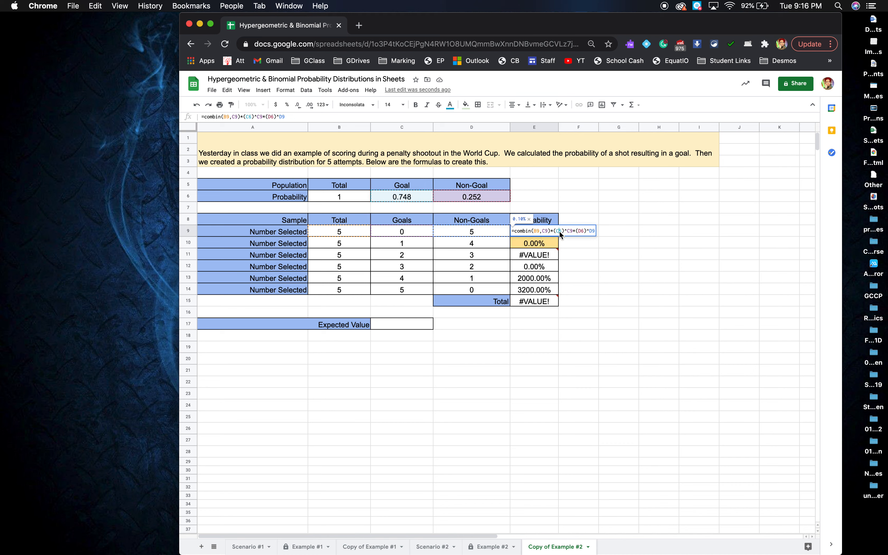
pyautogui.write('$')
pyautogui.click(585, 232)
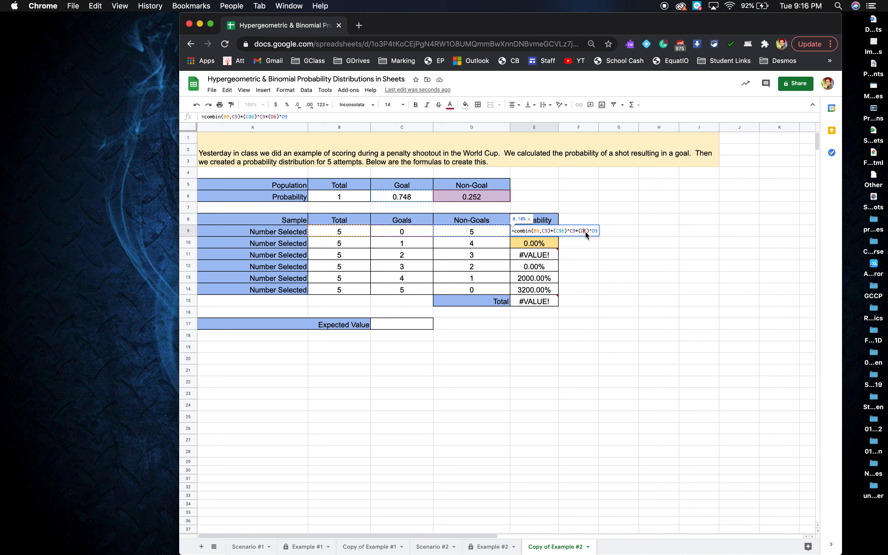
pyautogui.write('$')
pyautogui.press('Return')
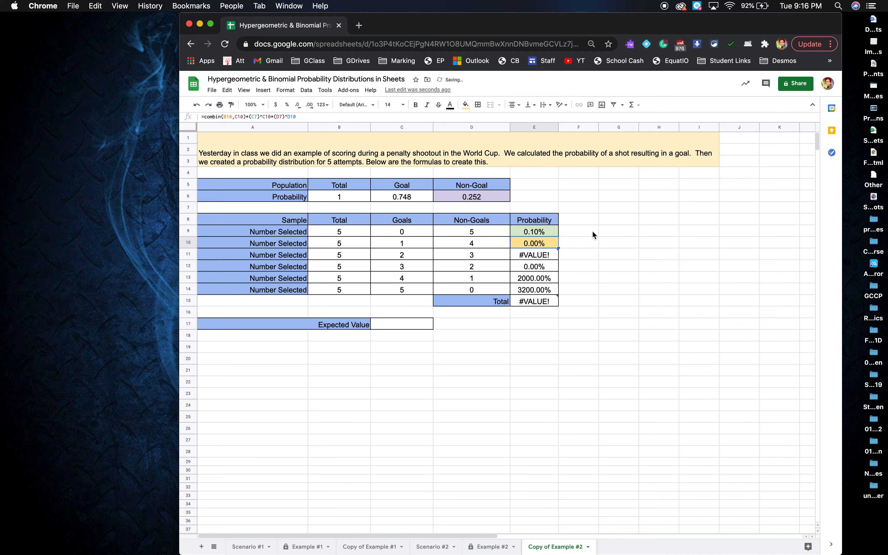
pyautogui.click(547, 229)
pyautogui.moveTo(557, 235); pyautogui.dragTo(552, 292)
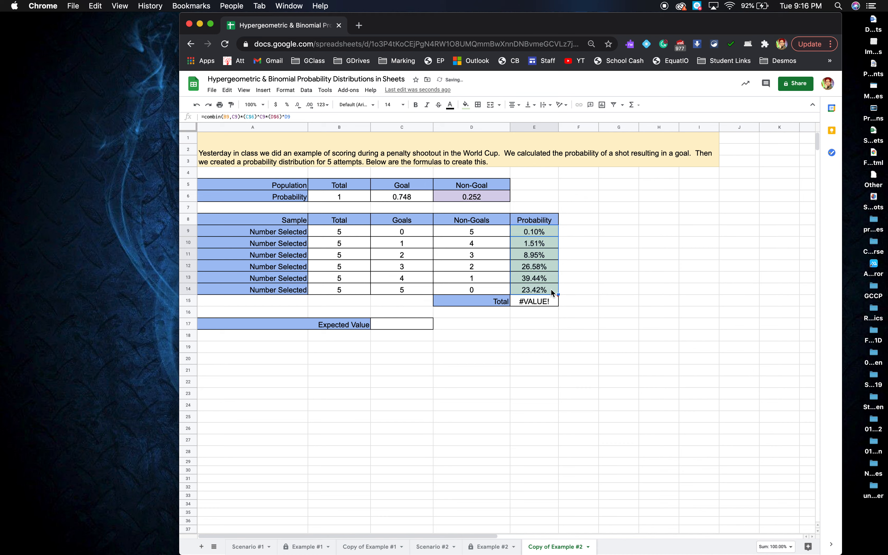
# Replace the formula in total cell E15 with a SUM of the probabilities above it
pyautogui.click(543, 302)
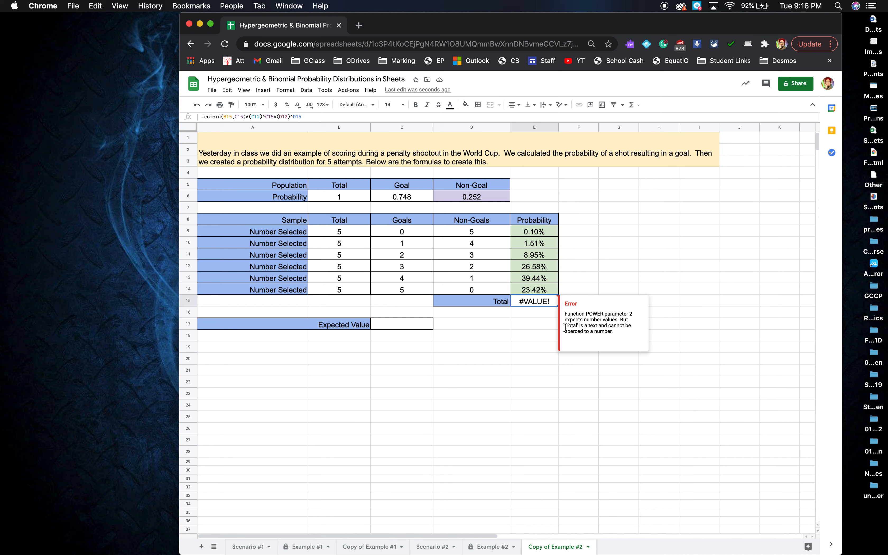
pyautogui.click(205, 117)
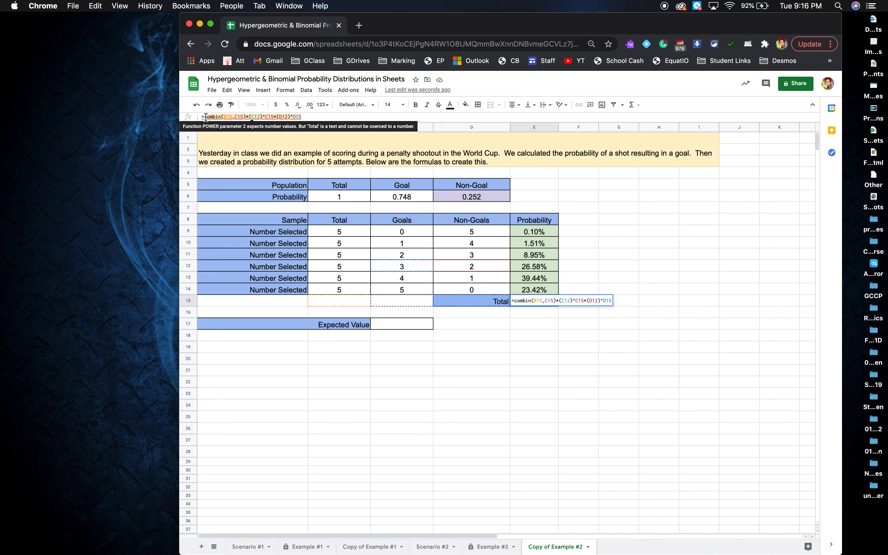
pyautogui.write('c')
pyautogui.press('BackSpace')
pyautogui.write('sum(')
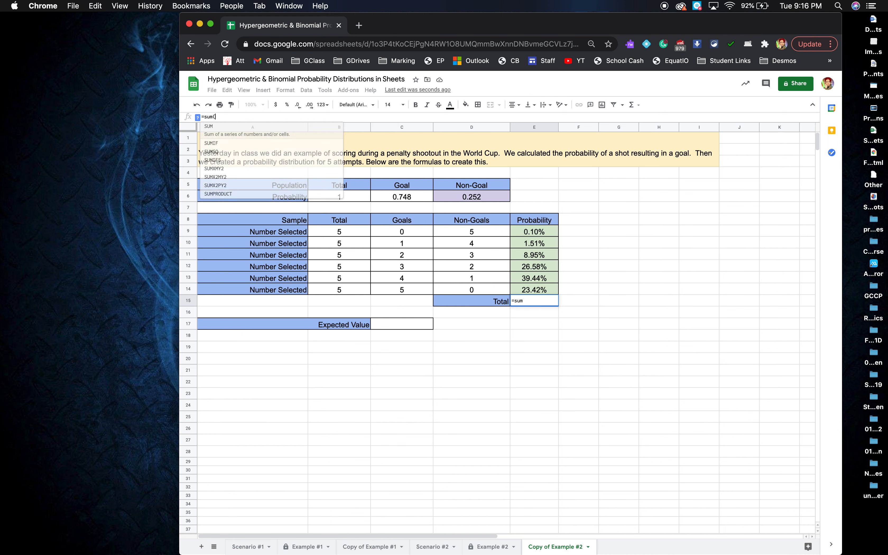
pyautogui.moveTo(536, 289); pyautogui.dragTo(541, 238)
pyautogui.write(')')
pyautogui.press('Return')
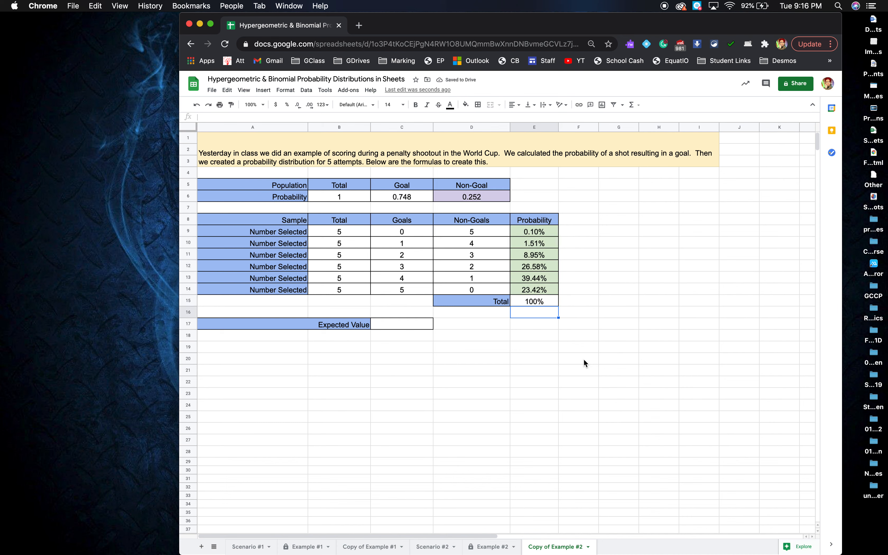
# Calculate the expected value in C17 as the goal probability times the number of shots, =C6*B9
pyautogui.click(406, 329)
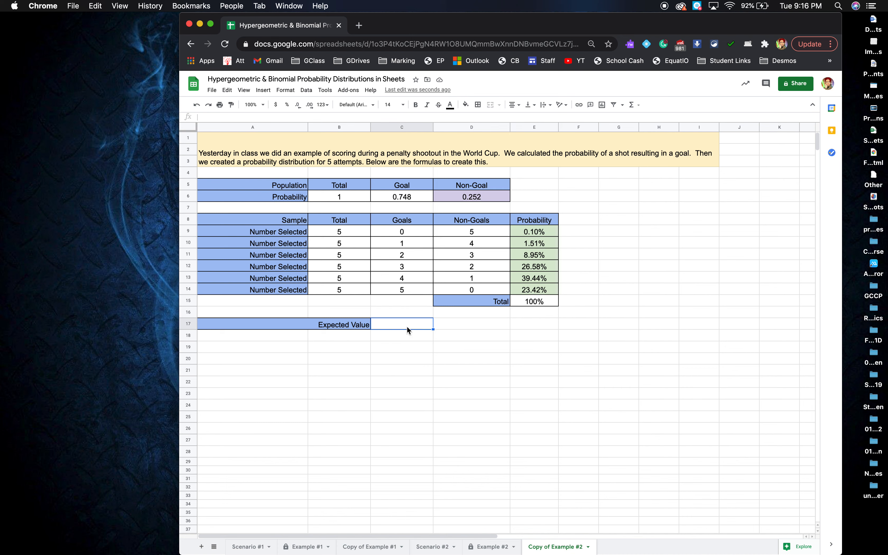
pyautogui.write('=')
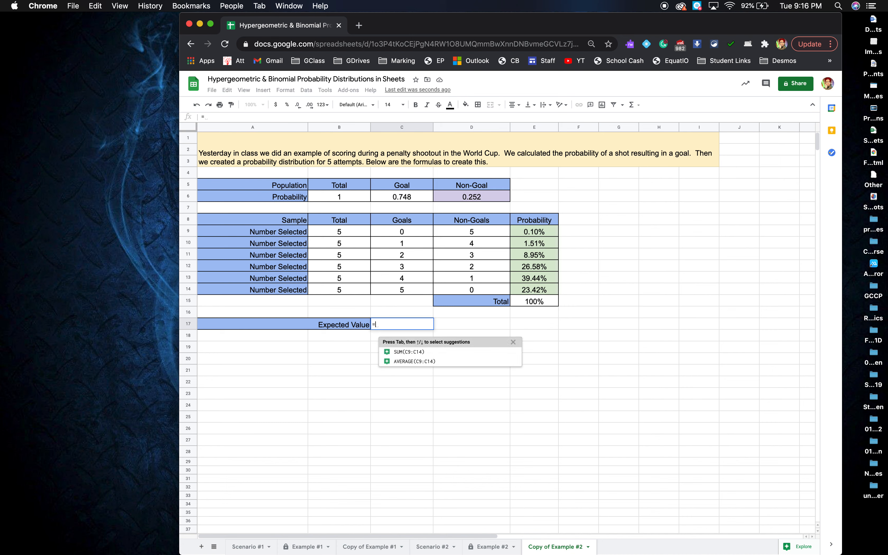
pyautogui.click(385, 199)
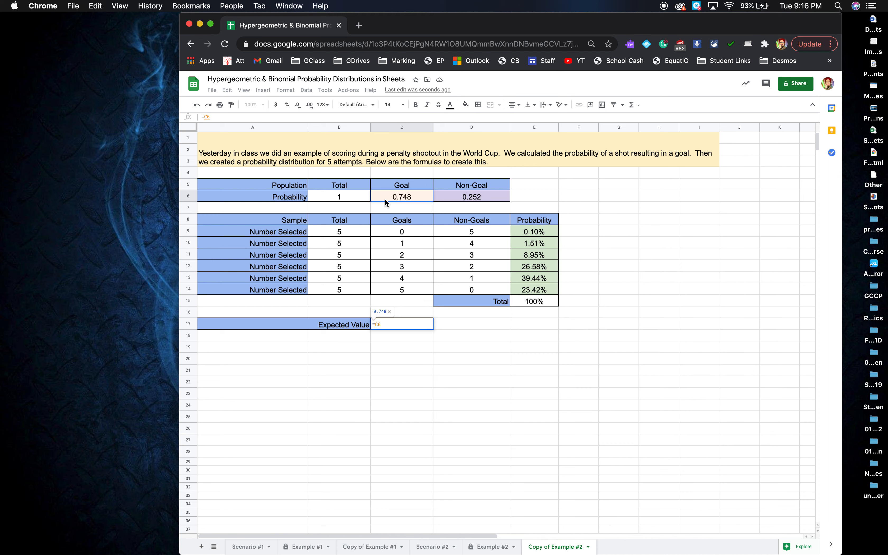
pyautogui.write('*')
pyautogui.click(345, 232)
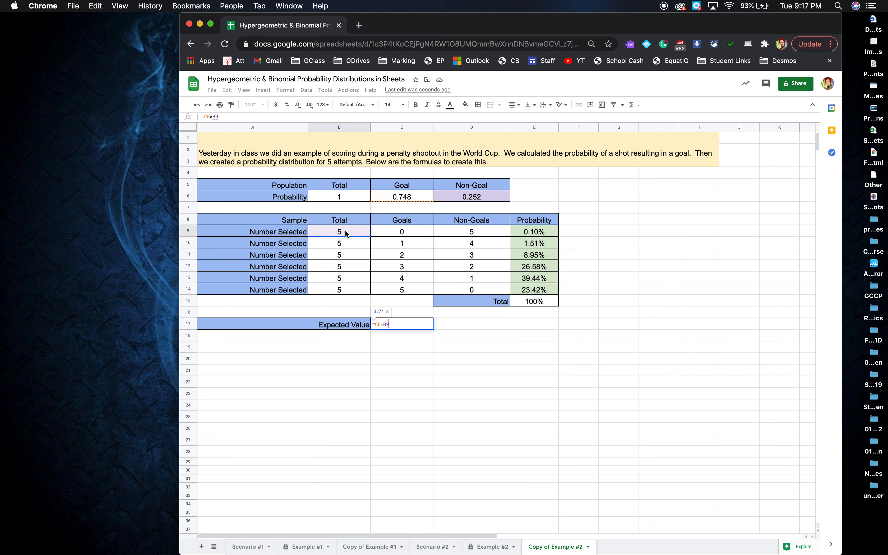
pyautogui.press('Return')
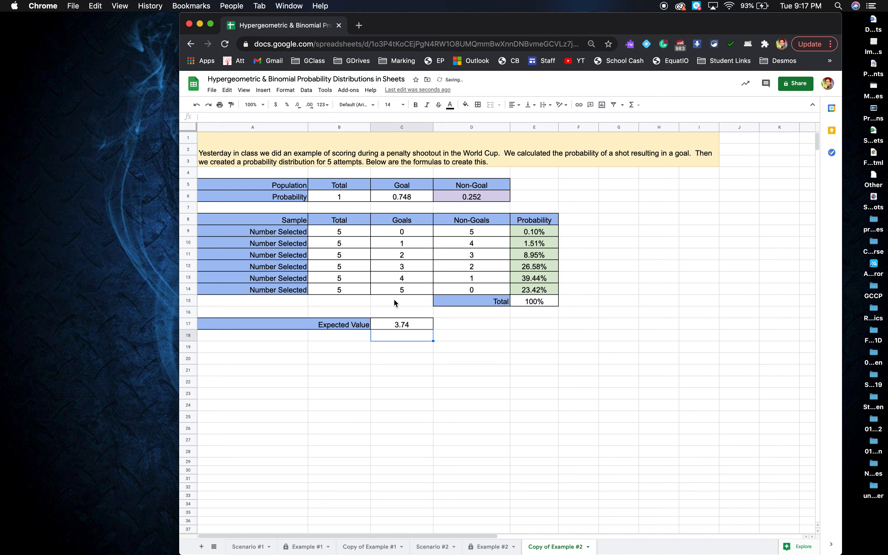
pyautogui.click(462, 340)
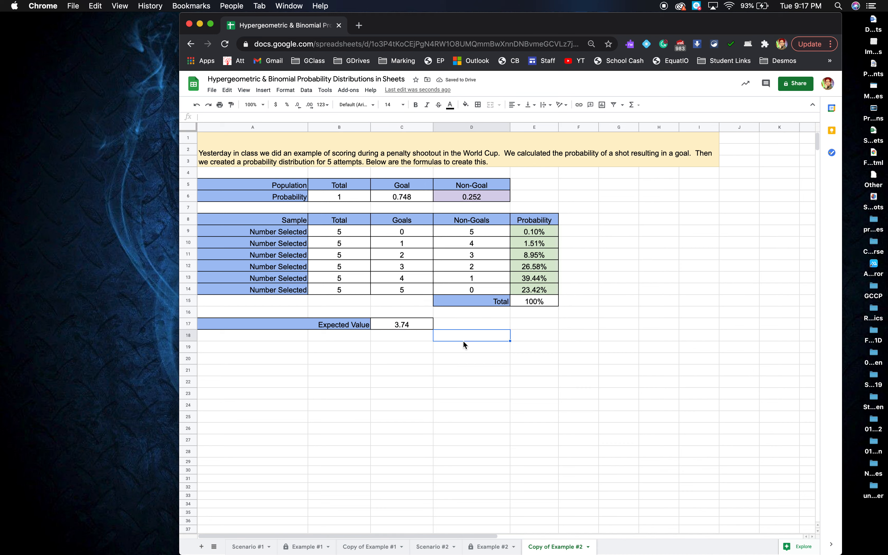
# Insert a column chart from the range C8:E14 and use Goals as its X-axis
pyautogui.moveTo(386, 219); pyautogui.dragTo(537, 289)
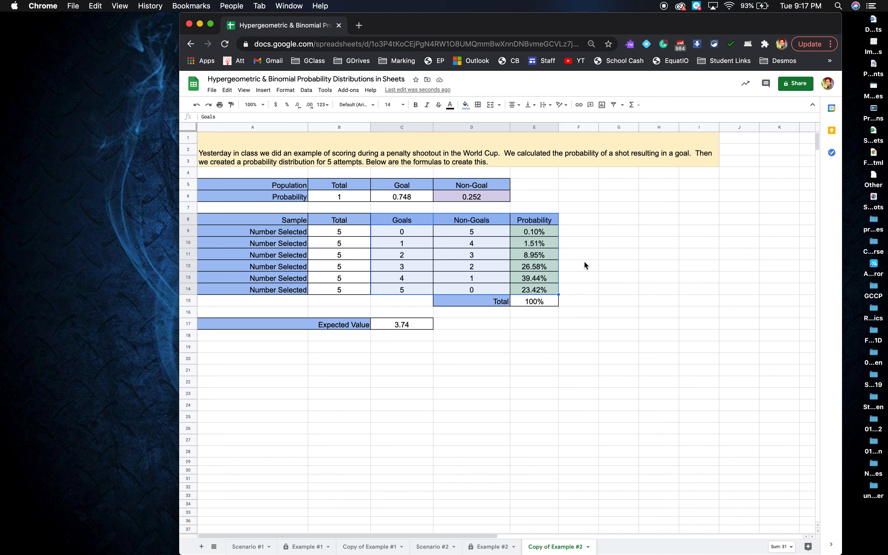
pyautogui.click(261, 91)
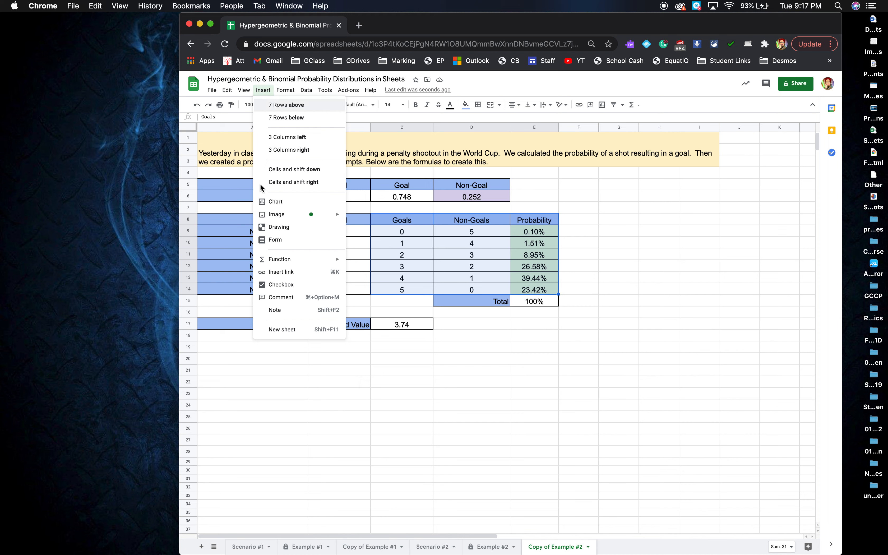
pyautogui.click(284, 204)
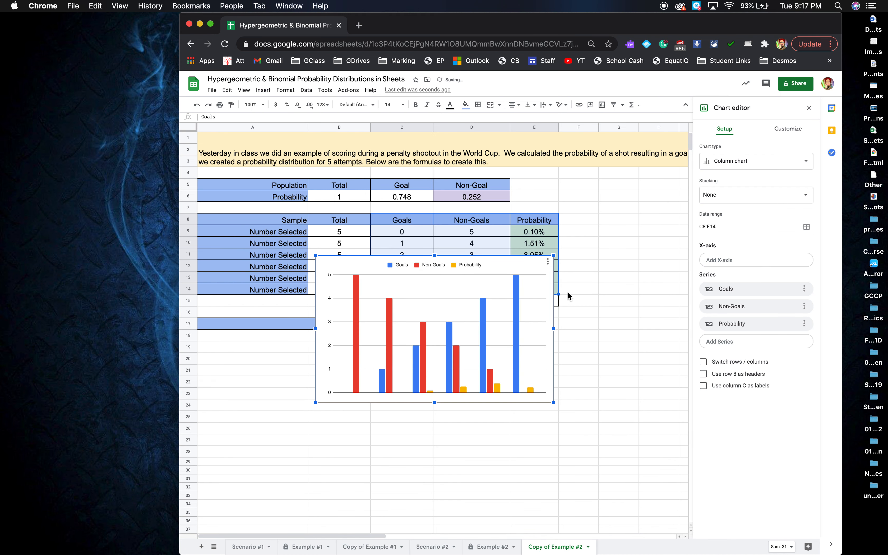
pyautogui.click(777, 263)
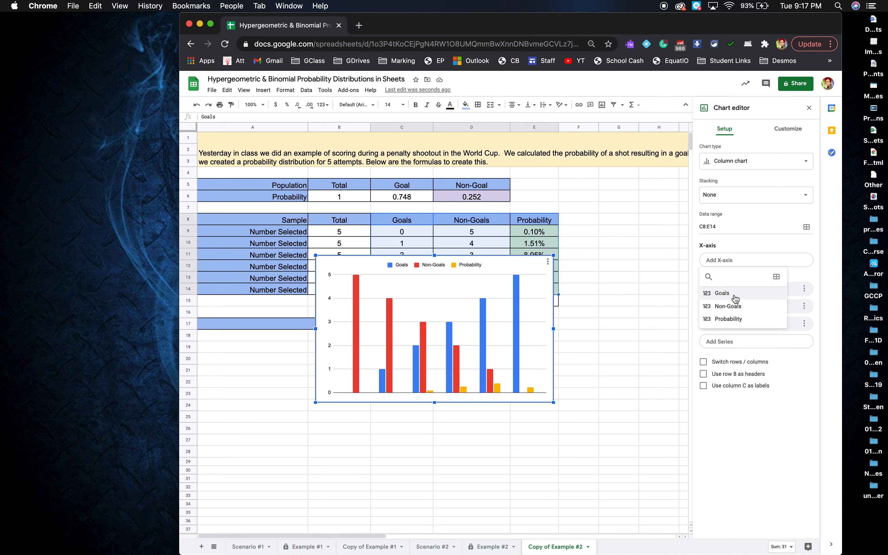
pyautogui.click(735, 296)
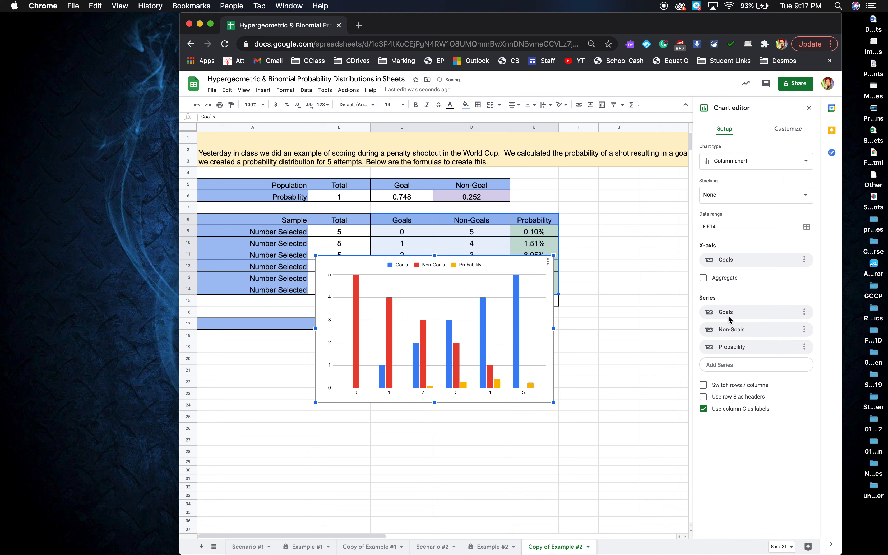
# Remove the Goals and Non-Goals series from the chart, keeping only the Probability series
pyautogui.click(804, 313)
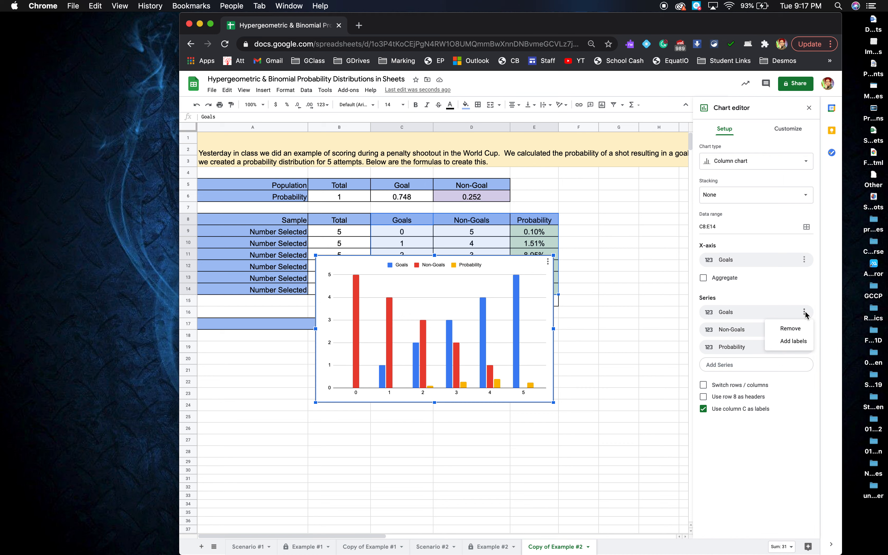
pyautogui.click(799, 327)
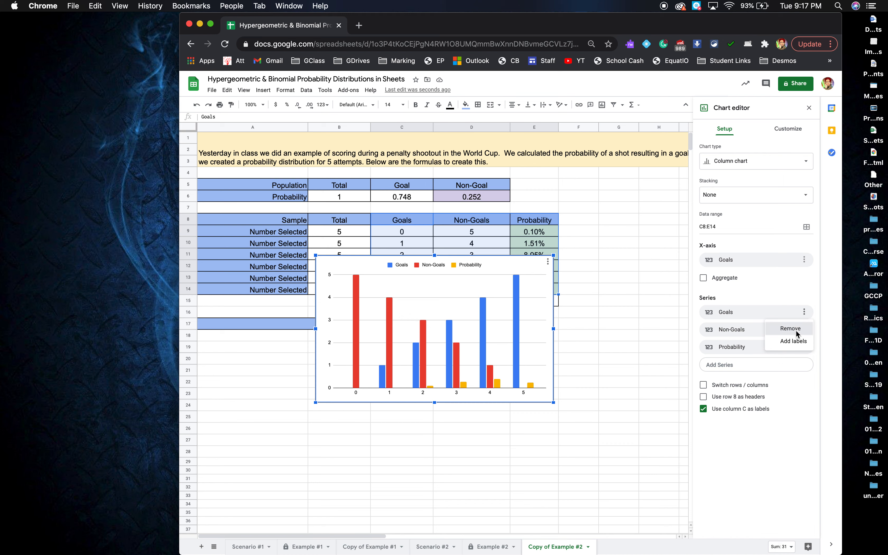
pyautogui.click(804, 313)
pyautogui.click(790, 326)
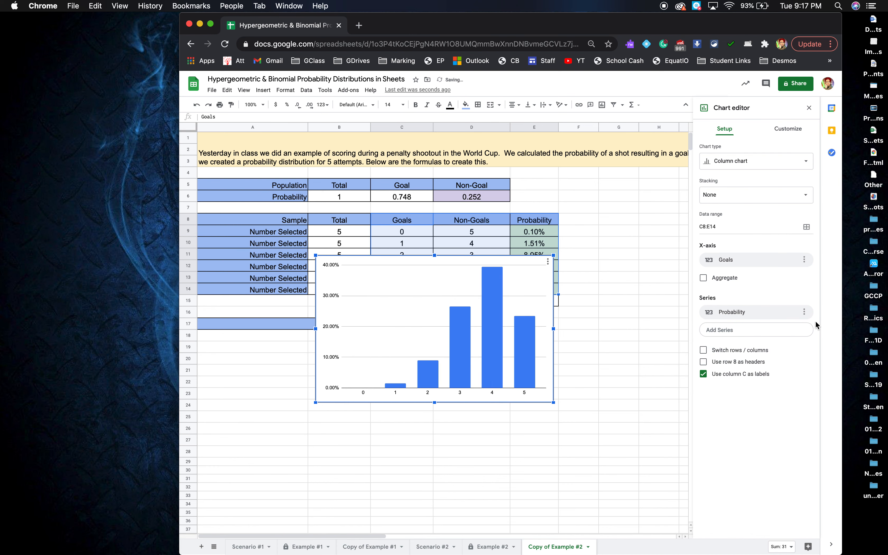
# Set the chart's vertical axis title to "Probability"
pyautogui.click(779, 132)
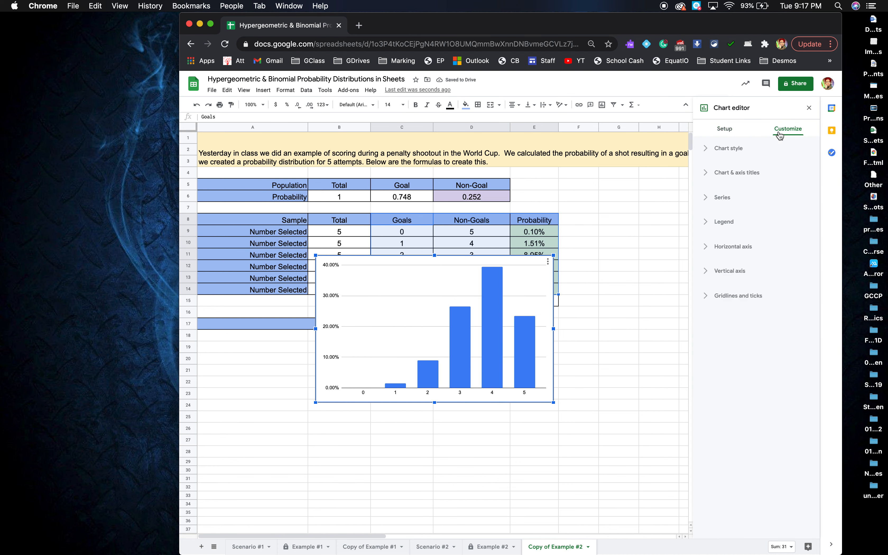
pyautogui.click(736, 171)
pyautogui.click(727, 225)
pyautogui.write('Probabi')
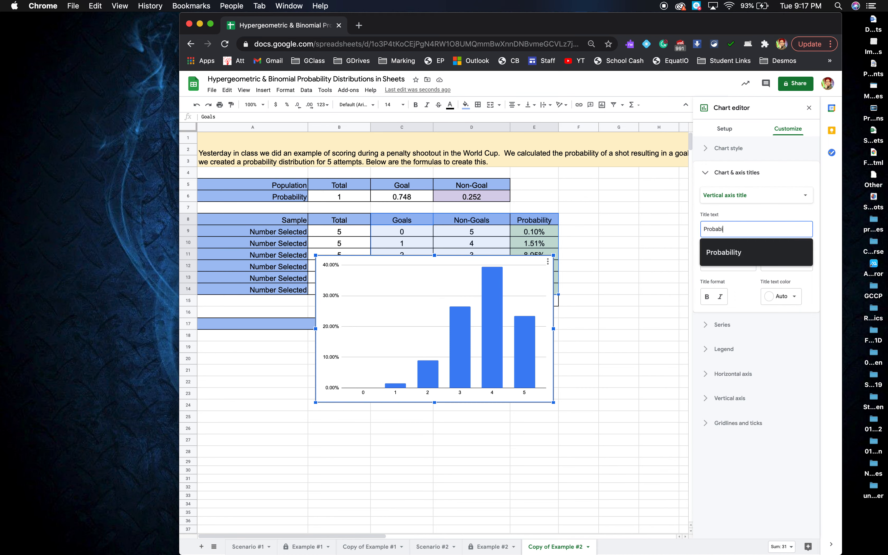
pyautogui.write('lity')
# Set the chart's horizontal axis title to "Number of Goals Scored"
pyautogui.click(735, 197)
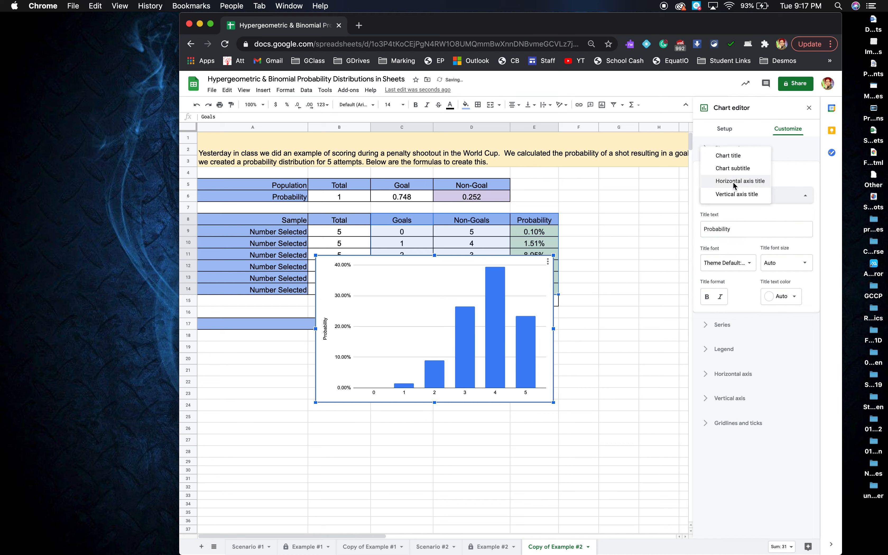
pyautogui.click(734, 181)
pyautogui.click(728, 225)
pyautogui.write('Number ofG')
pyautogui.press('BackSpace')
pyautogui.write('Goals Scored')
# Title the chart "Probability Distribution of Number of Possible Goals", move it beside the probability table, and close the chart editor
pyautogui.click(745, 198)
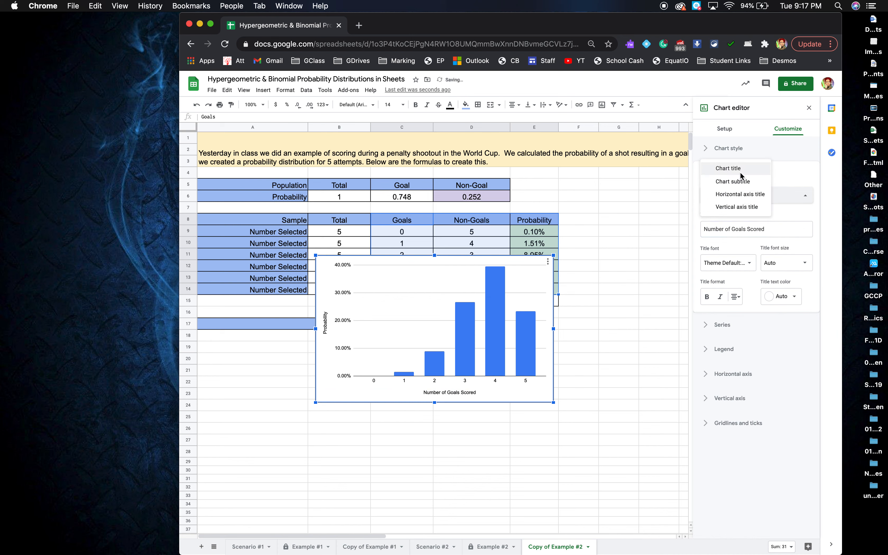
pyautogui.click(741, 173)
pyautogui.click(729, 232)
pyautogui.write('Probability D')
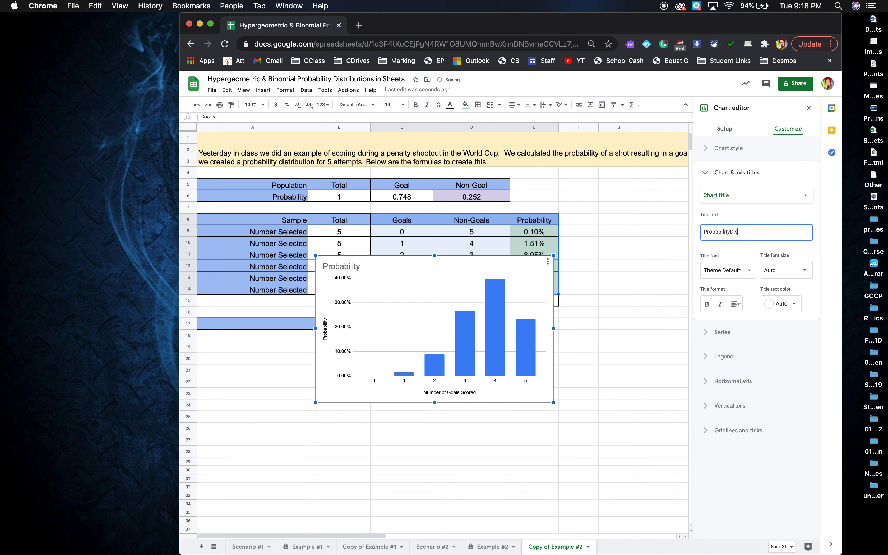
pyautogui.write('istribution of Number of Go')
pyautogui.press('BackSpace')
pyautogui.press('BackSpace')
pyautogui.write('Possible Goals')
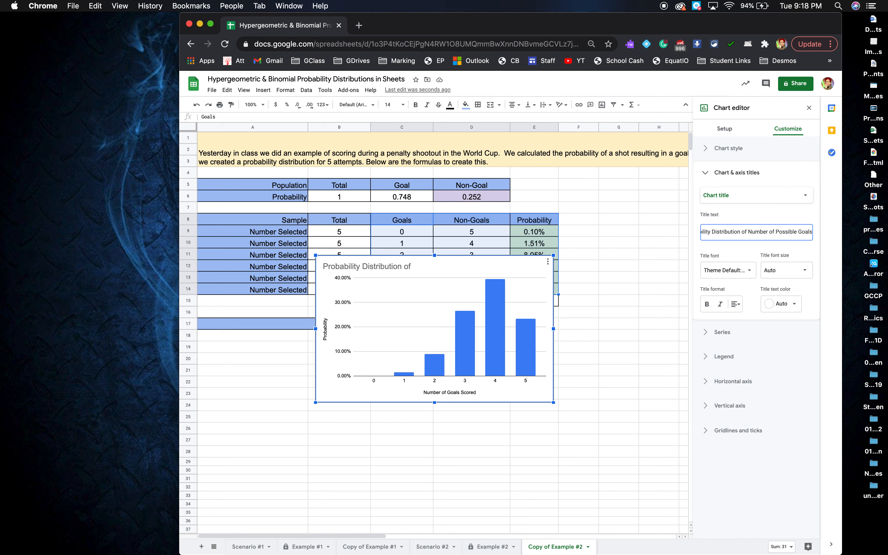
pyautogui.moveTo(508, 259); pyautogui.dragTo(761, 190)
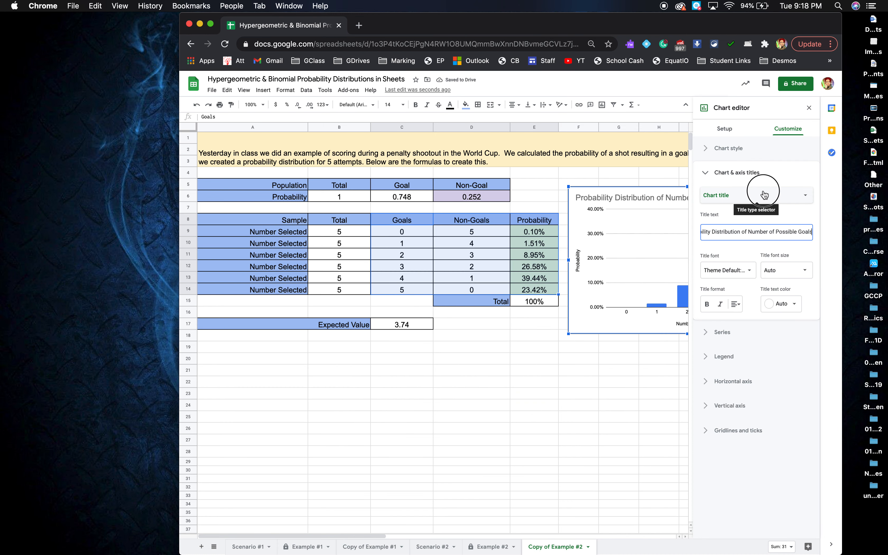
pyautogui.click(809, 109)
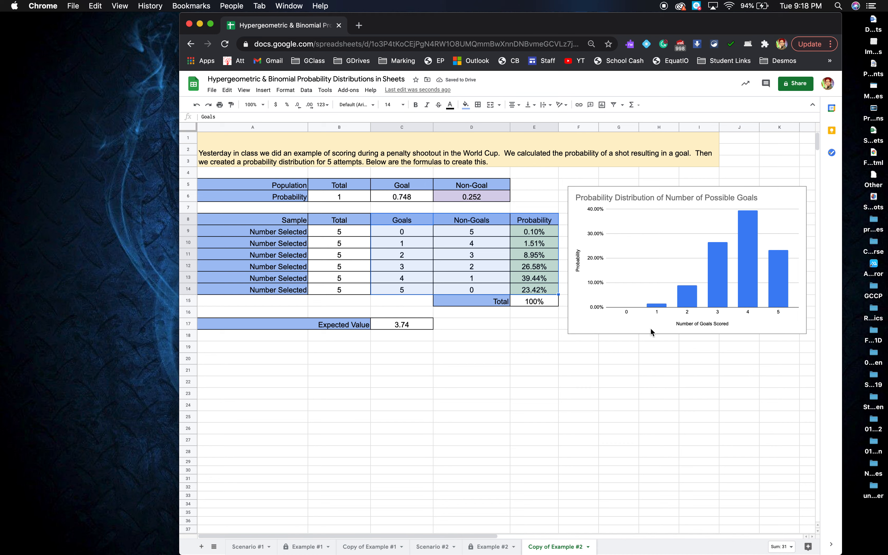